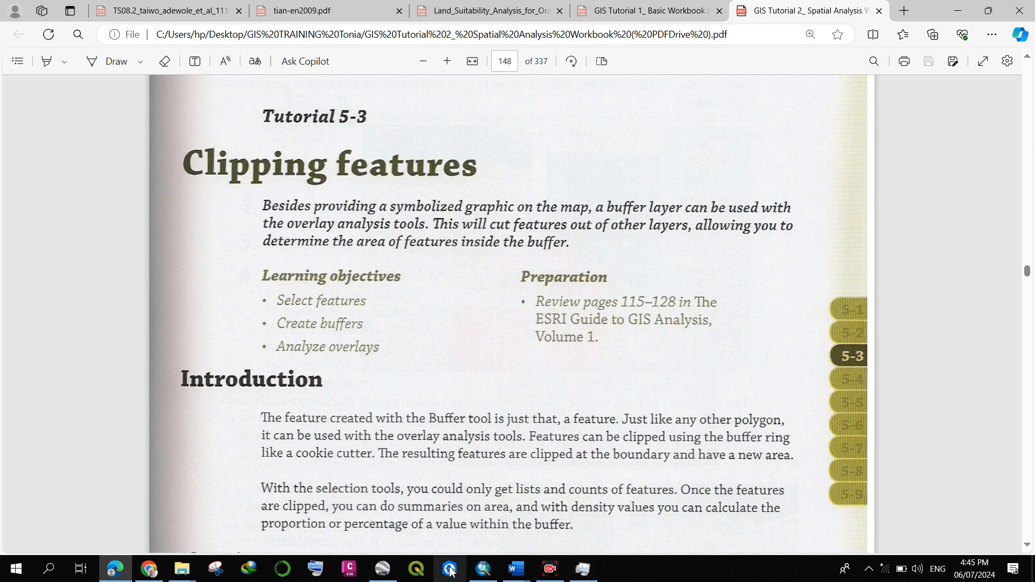
# Step: Switch to ArcMap and open the map document flood mapping.mxd from the Princess folder
pyautogui.click(483, 568)
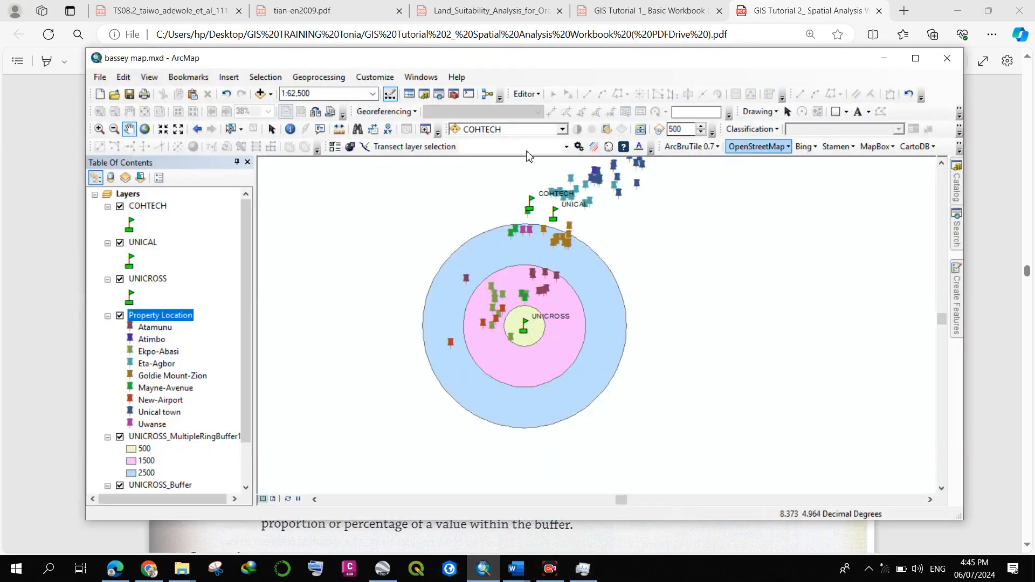
pyautogui.click(100, 78)
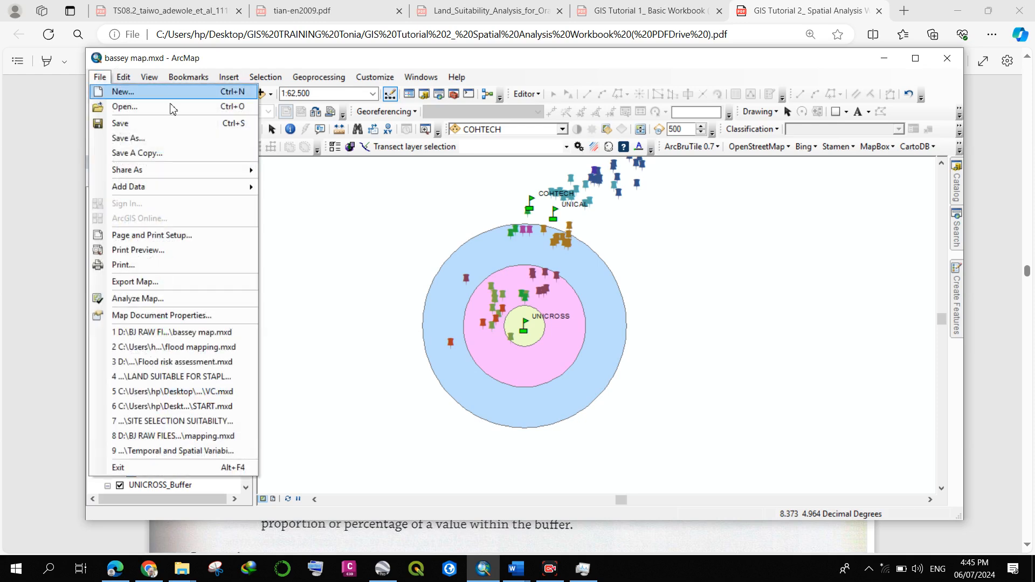
pyautogui.click(124, 106)
pyautogui.click(495, 214)
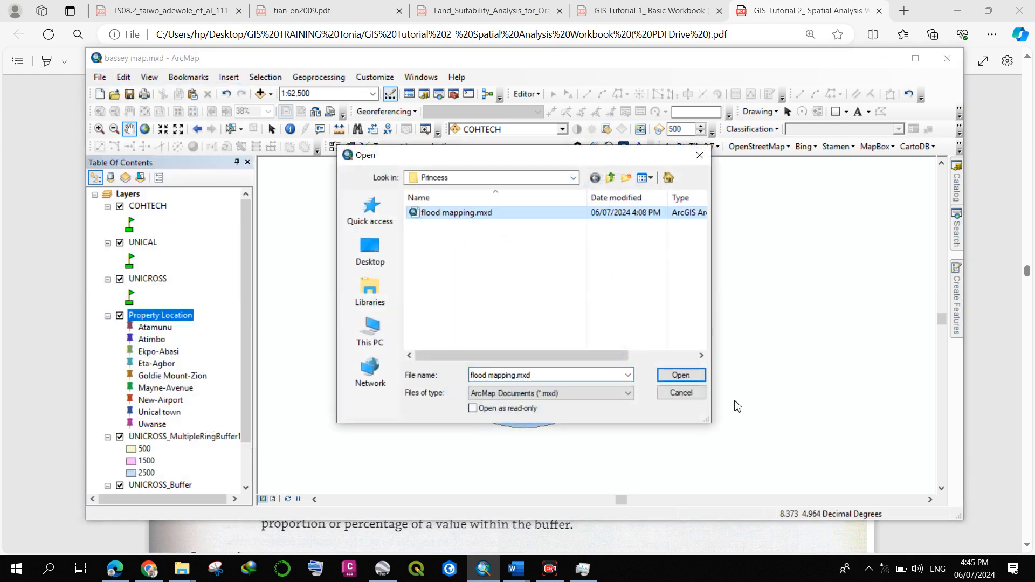
pyautogui.click(679, 375)
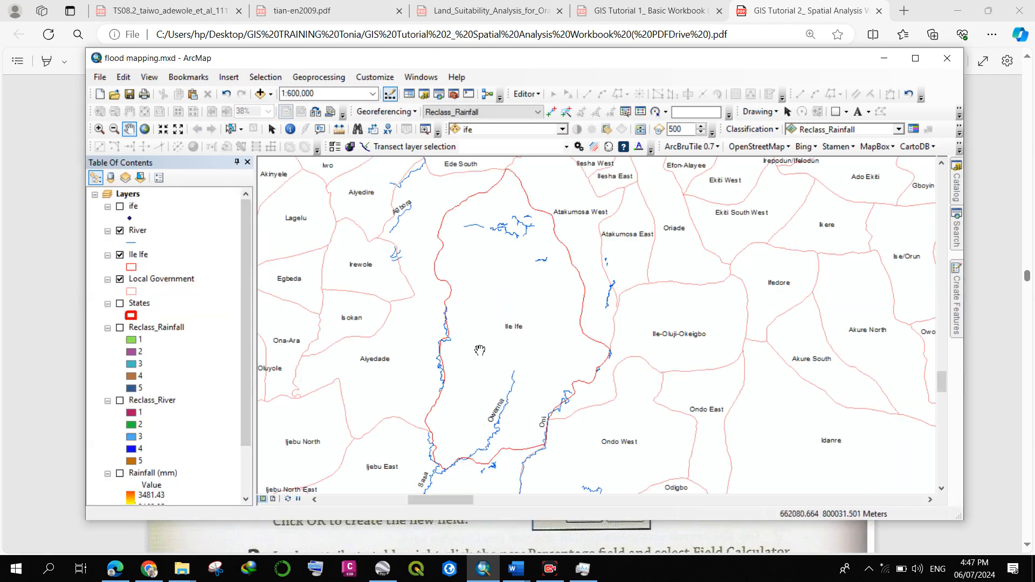
# Step: Preview the Reclass_River, Reclass_Rainfall and Rainfall (mm) layers one at a time, hiding each again after viewing
pyautogui.moveTo(479, 350)
pyautogui.mouseDown()
pyautogui.moveTo(481, 369)
pyautogui.moveTo(484, 352)
pyautogui.mouseUp()
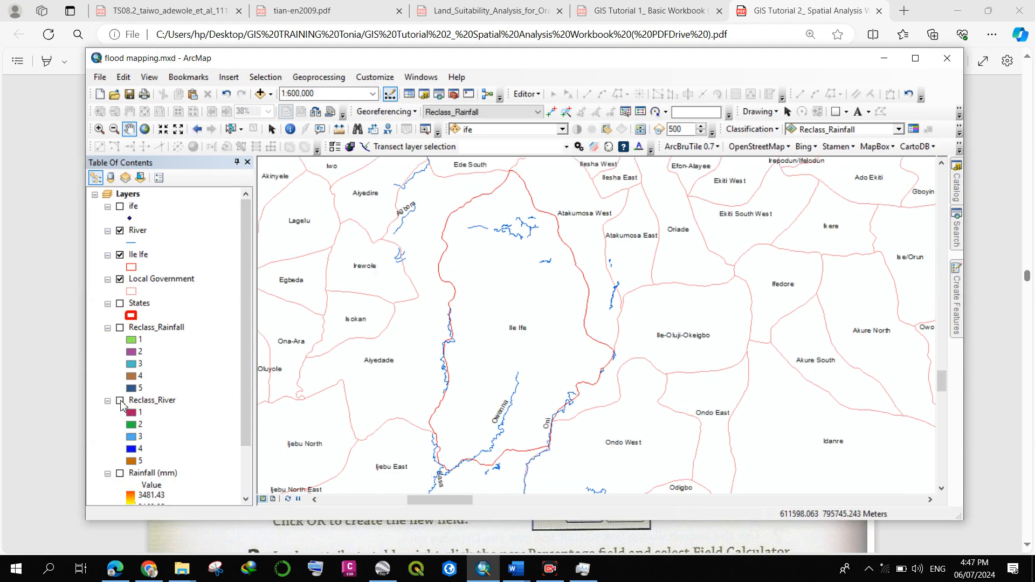
pyautogui.click(119, 401)
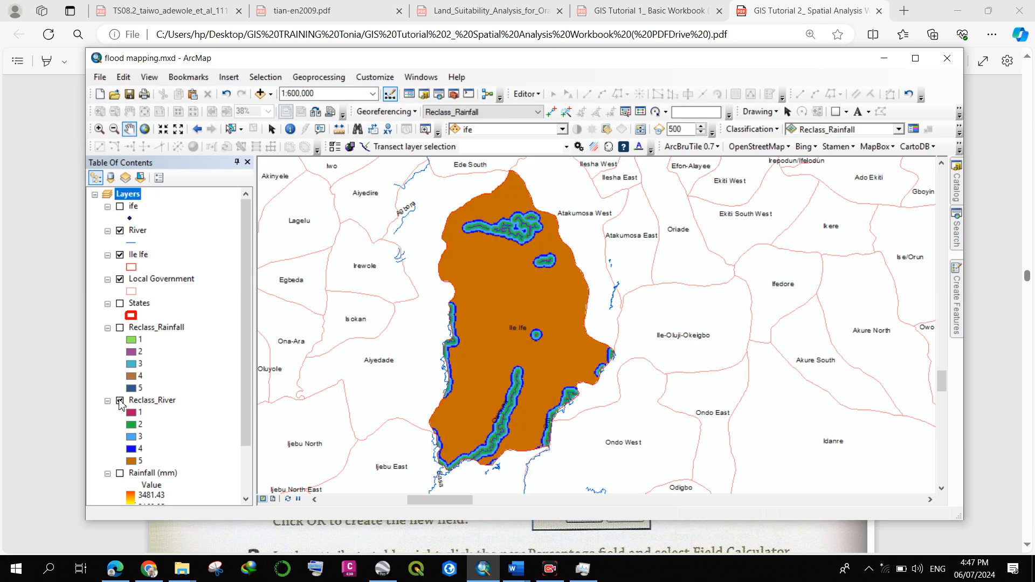
pyautogui.click(120, 400)
pyautogui.click(119, 328)
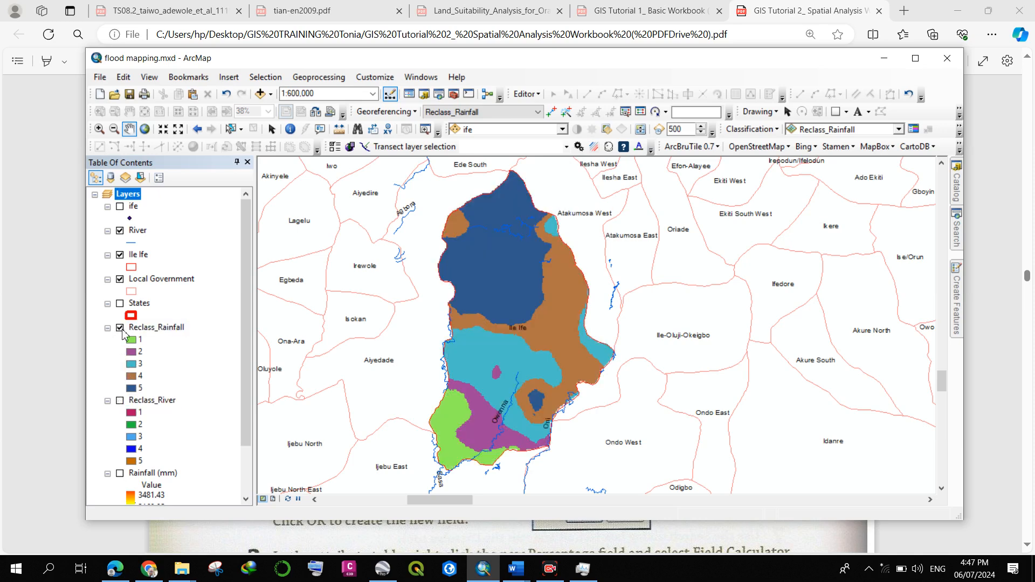
pyautogui.click(120, 327)
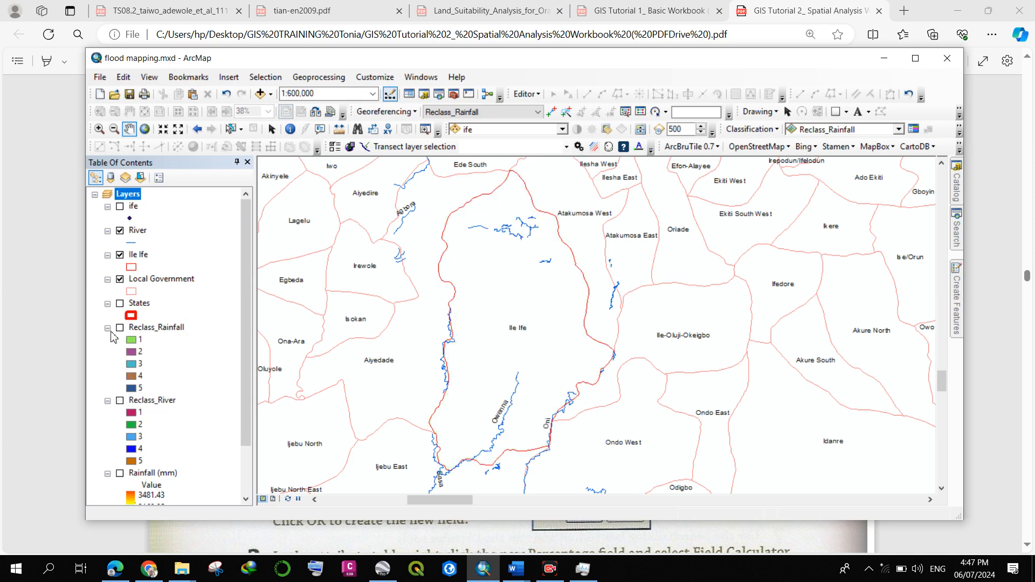
pyautogui.click(119, 329)
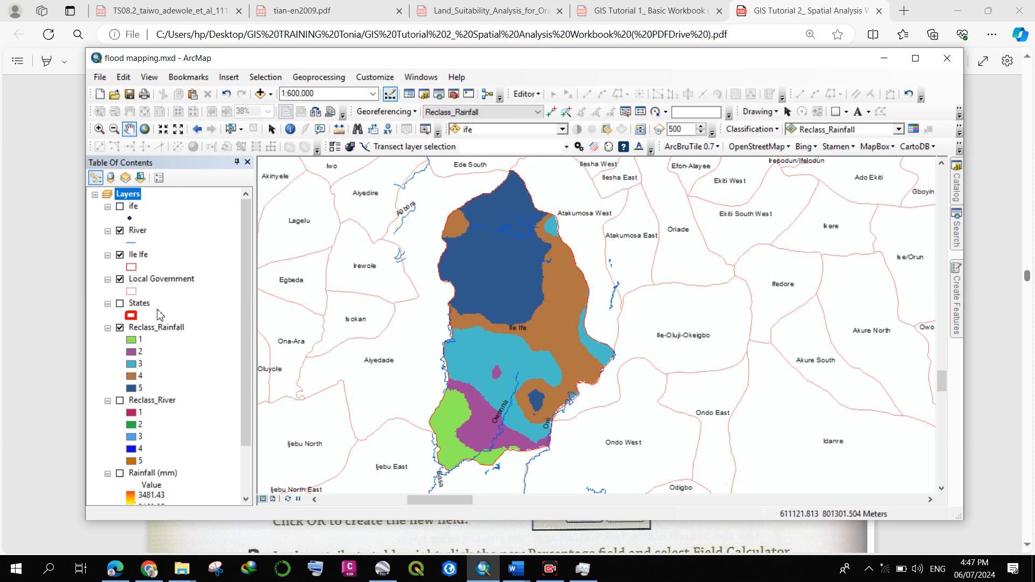
pyautogui.click(120, 328)
pyautogui.scroll(-2, 186, 331)
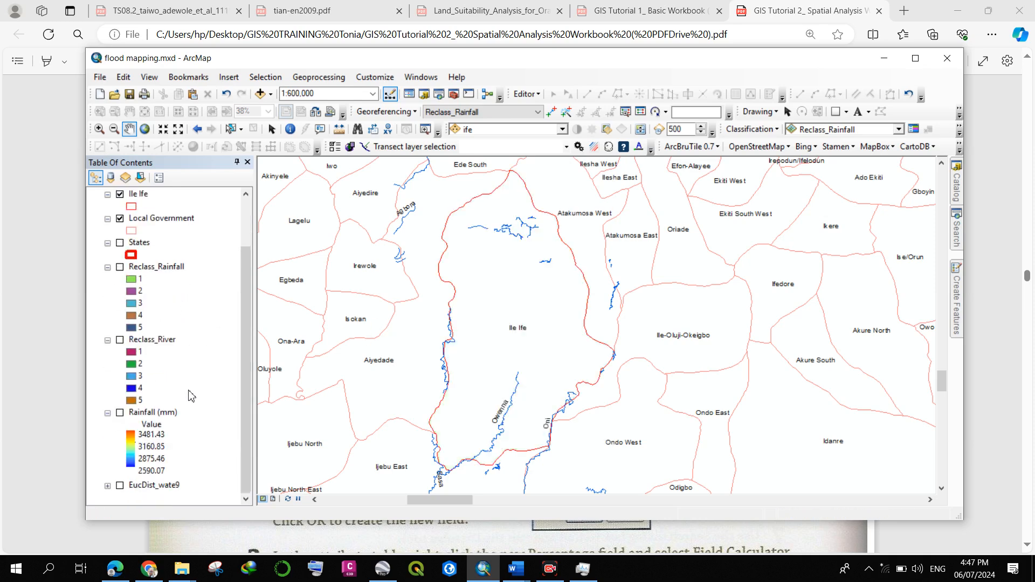
pyautogui.click(119, 413)
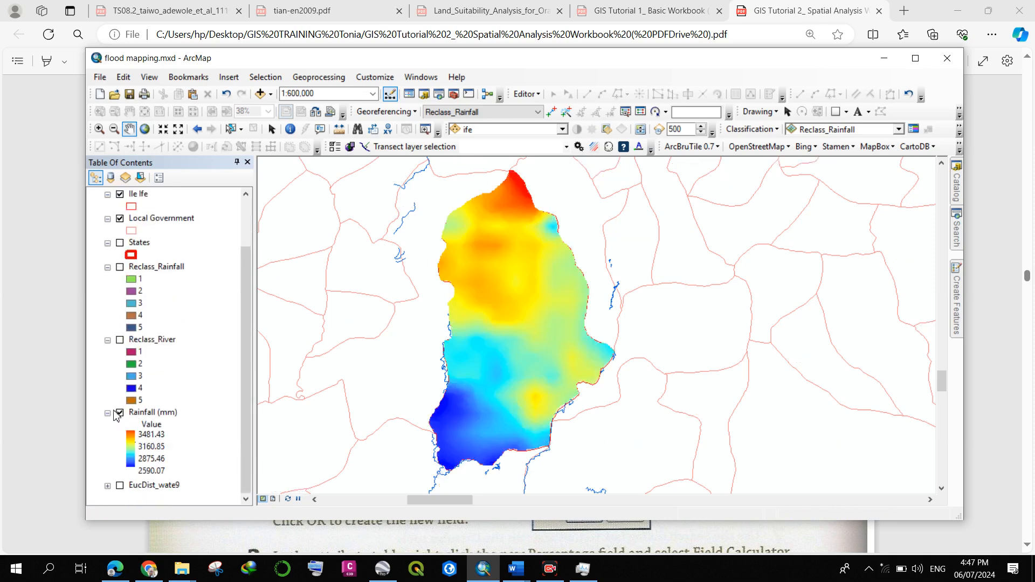
pyautogui.click(120, 413)
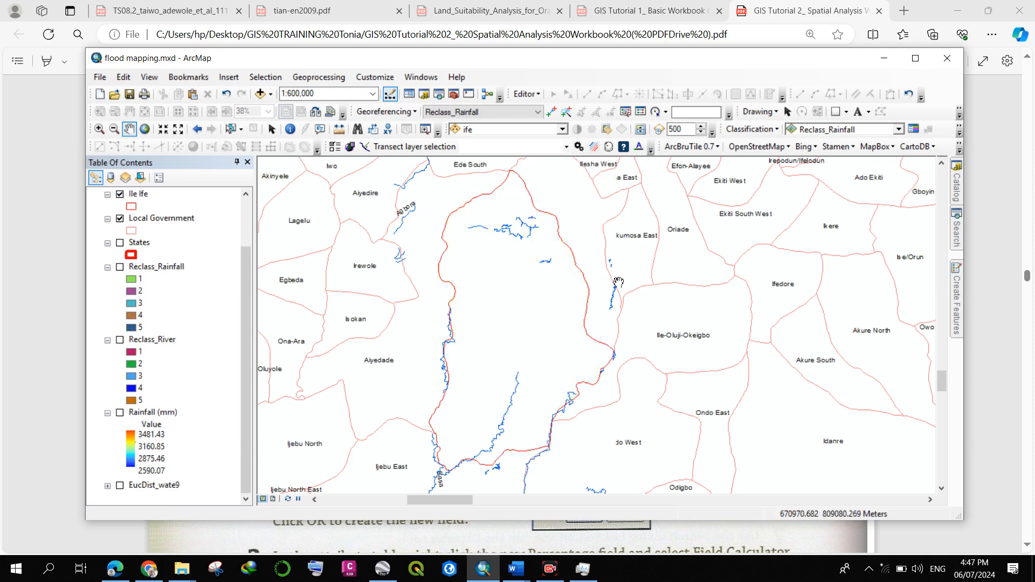
# Step: Add Rainfallbeyond.tif to the map from the ife folder within SURVEY FILES, nigeria data, on the D drive
pyautogui.click(955, 191)
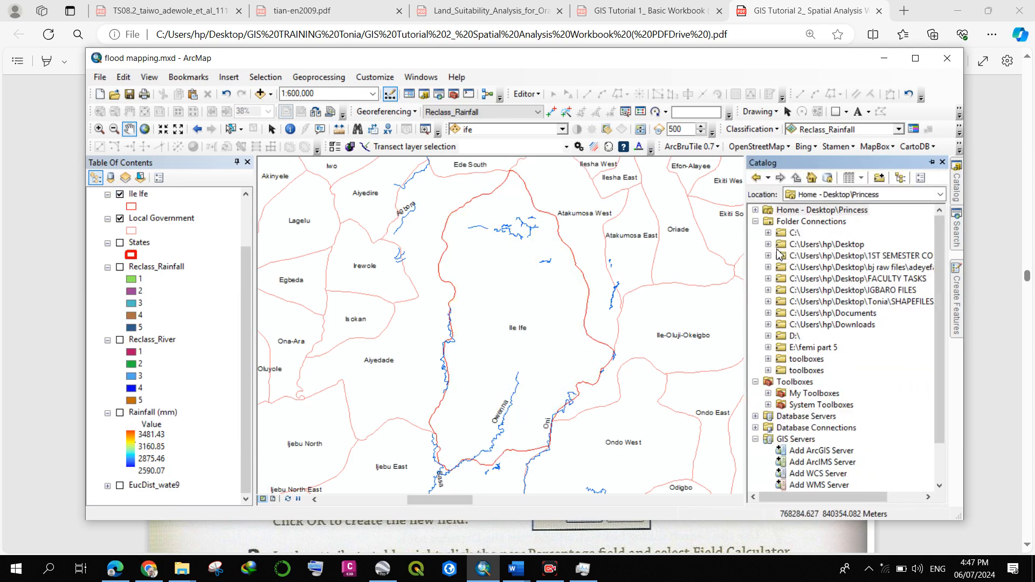
pyautogui.click(768, 335)
pyautogui.scroll(-6, 813, 339)
pyautogui.scroll(3, 787, 280)
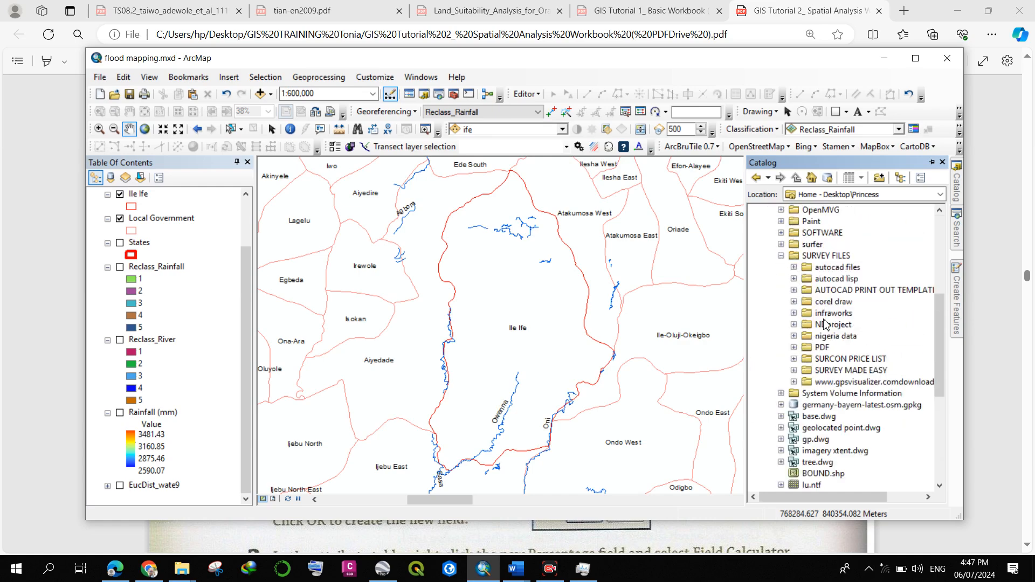
pyautogui.click(780, 255)
pyautogui.click(793, 336)
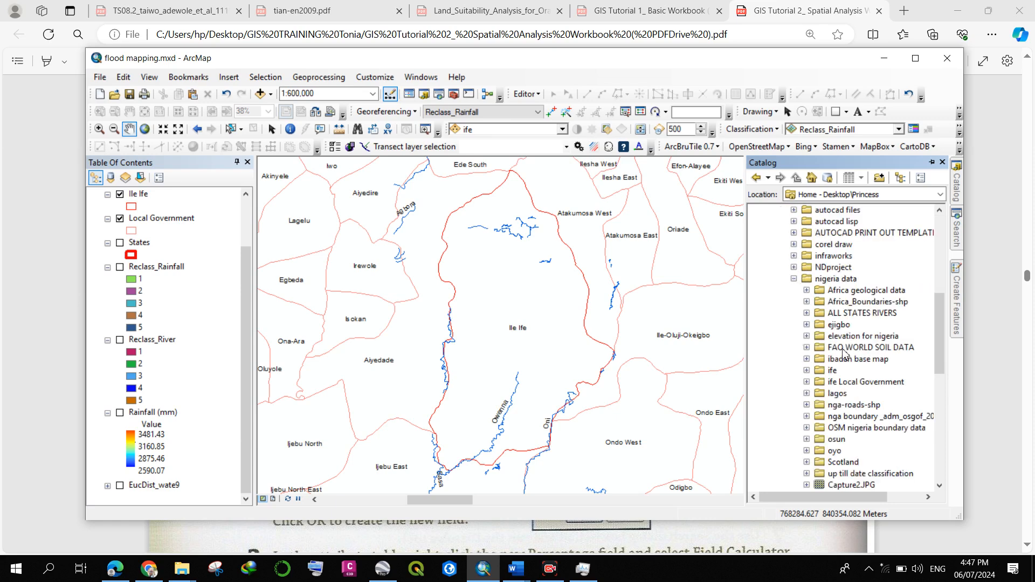
pyautogui.click(806, 301)
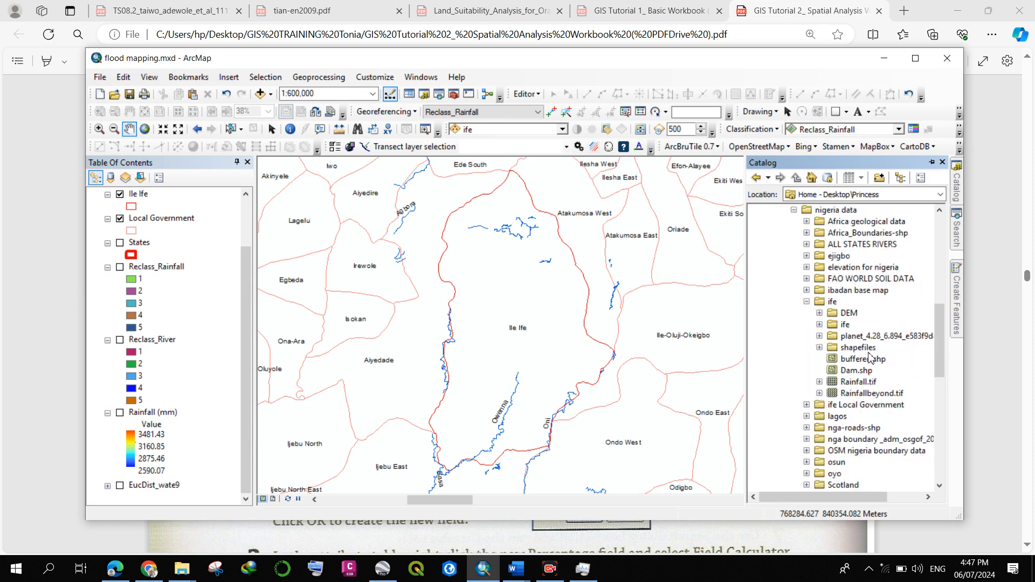
pyautogui.moveTo(869, 396); pyautogui.dragTo(530, 352)
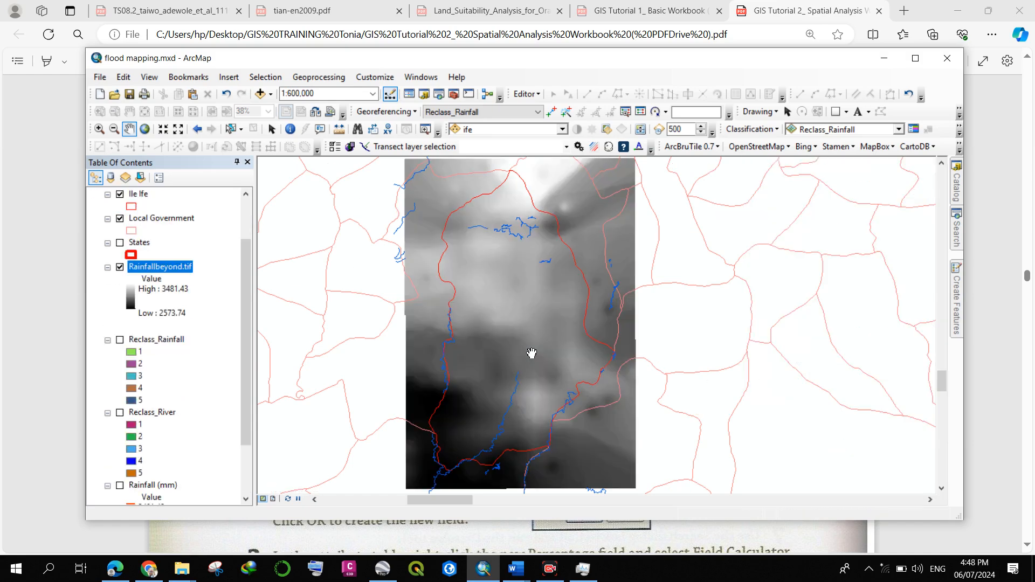
# Step: Examine the extent of the Rainfallbeyond.tif raster against the Ile Ife boundary at several map scales
pyautogui.scroll(2, 557, 356)
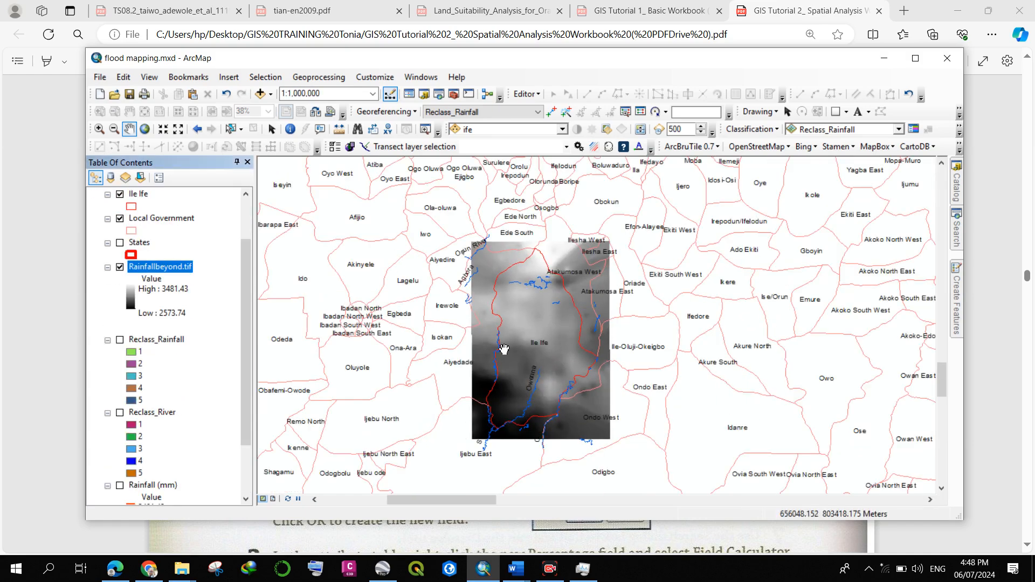
pyautogui.scroll(-1, 648, 269)
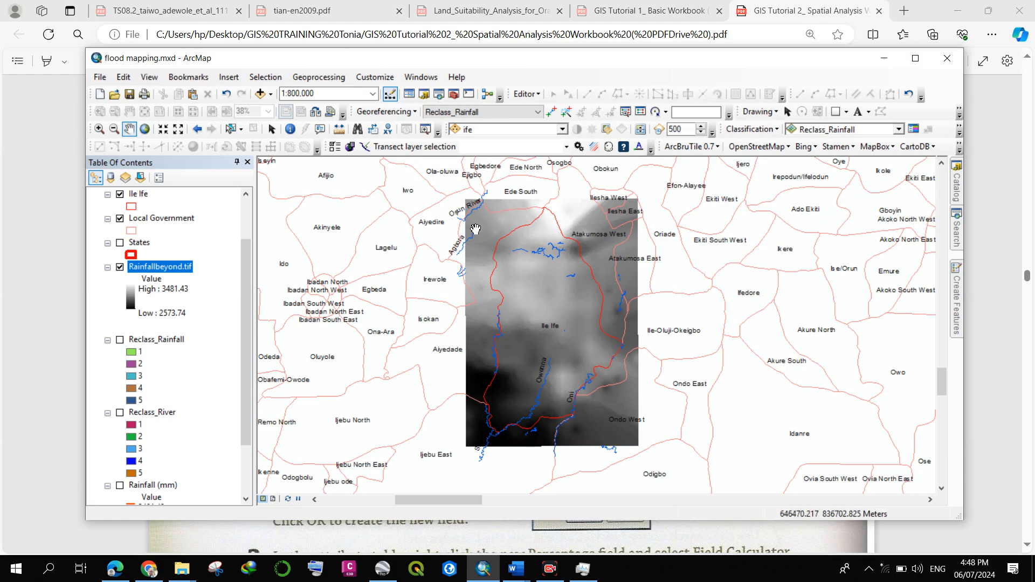
pyautogui.scroll(-1, 519, 265)
pyautogui.scroll(-3, 519, 265)
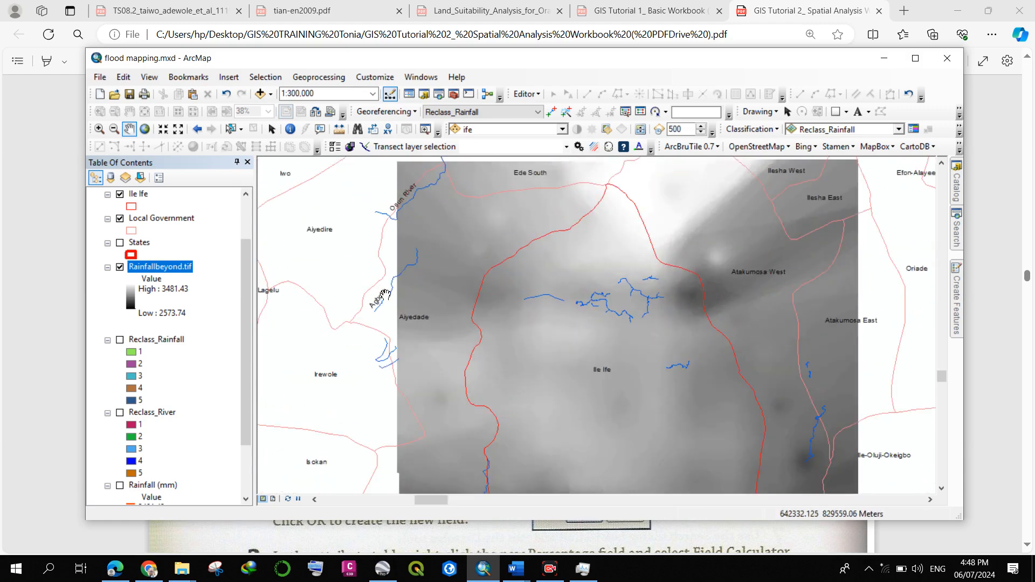
pyautogui.scroll(1, 562, 199)
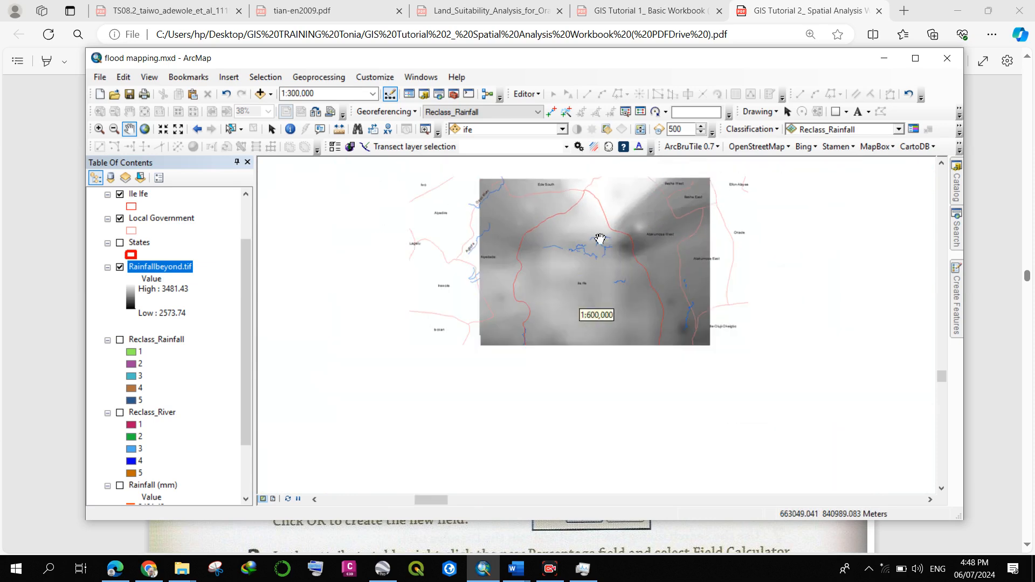
pyautogui.scroll(1, 598, 189)
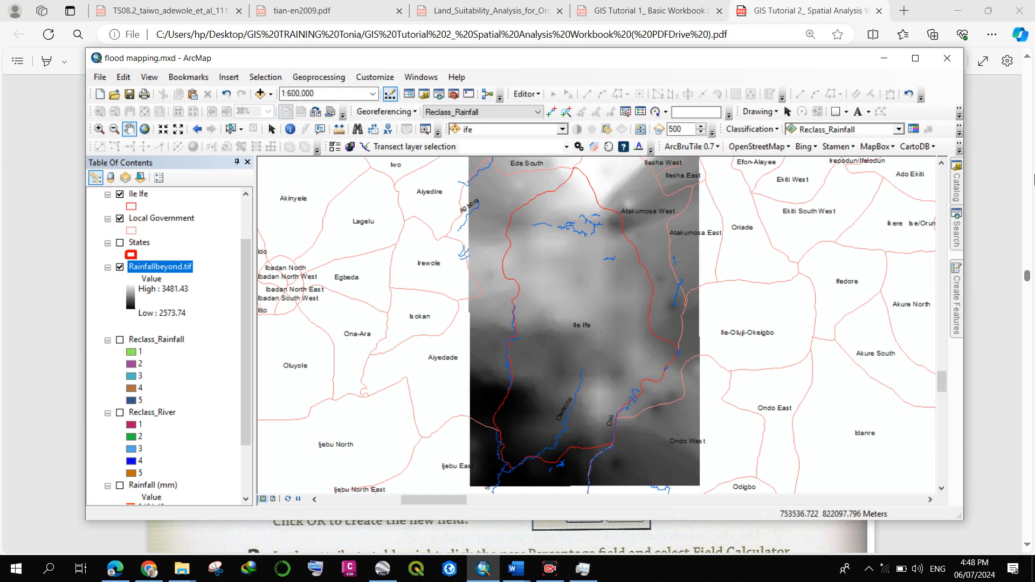
# Step: Search the tools for "clip raster" and open the Data Management Clip tool from the Raster Processing toolset
pyautogui.click(959, 232)
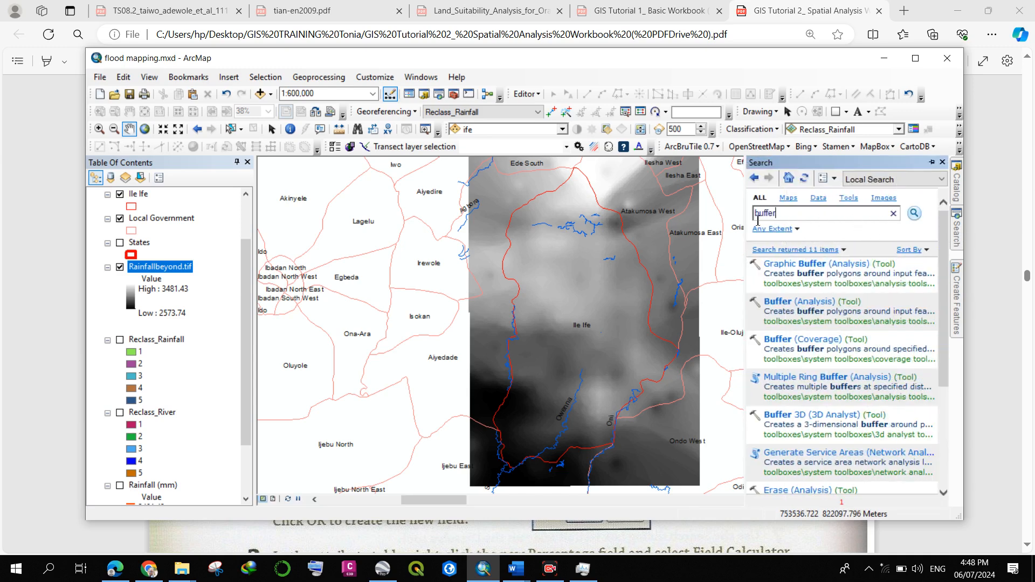
pyautogui.moveTo(778, 214); pyautogui.dragTo(749, 219)
pyautogui.write('clip raster')
pyautogui.press('Return')
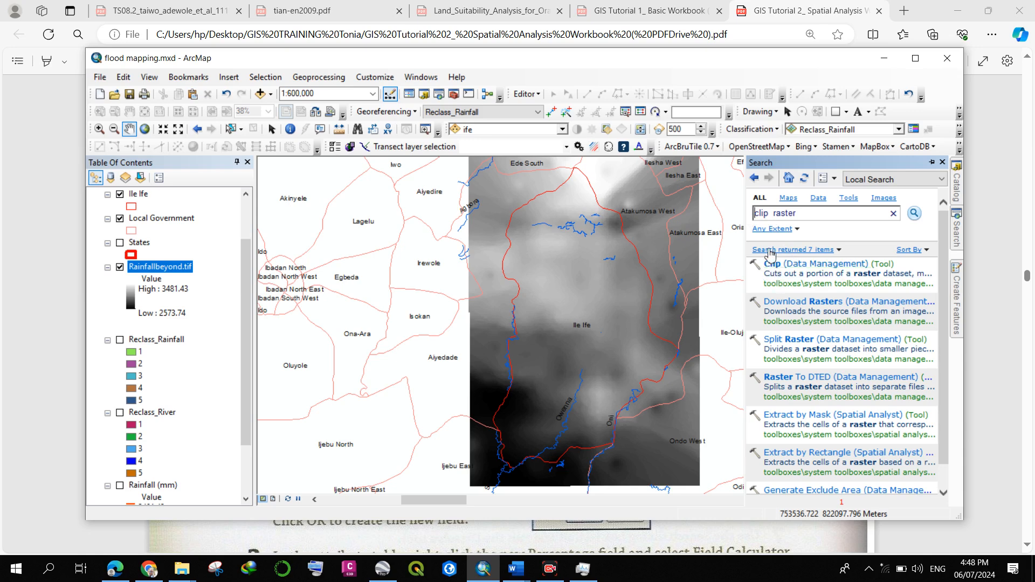
pyautogui.click(817, 289)
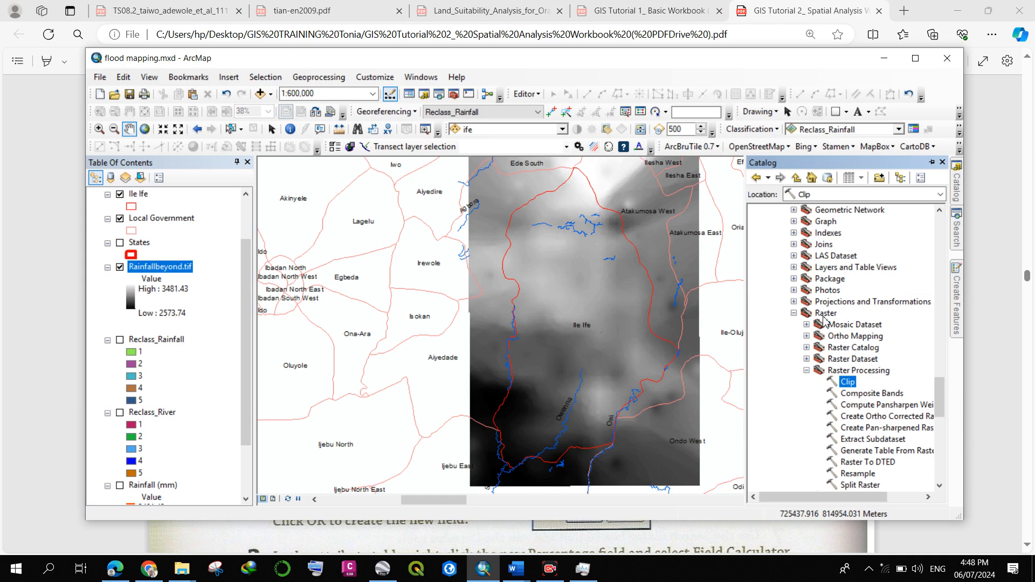
pyautogui.scroll(-1, 823, 321)
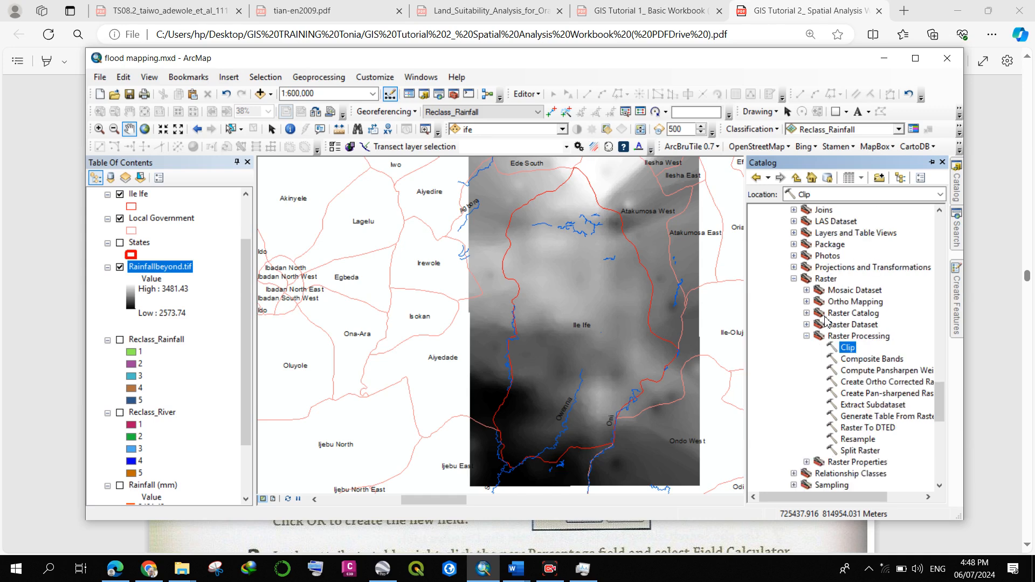
pyautogui.doubleClick(847, 348)
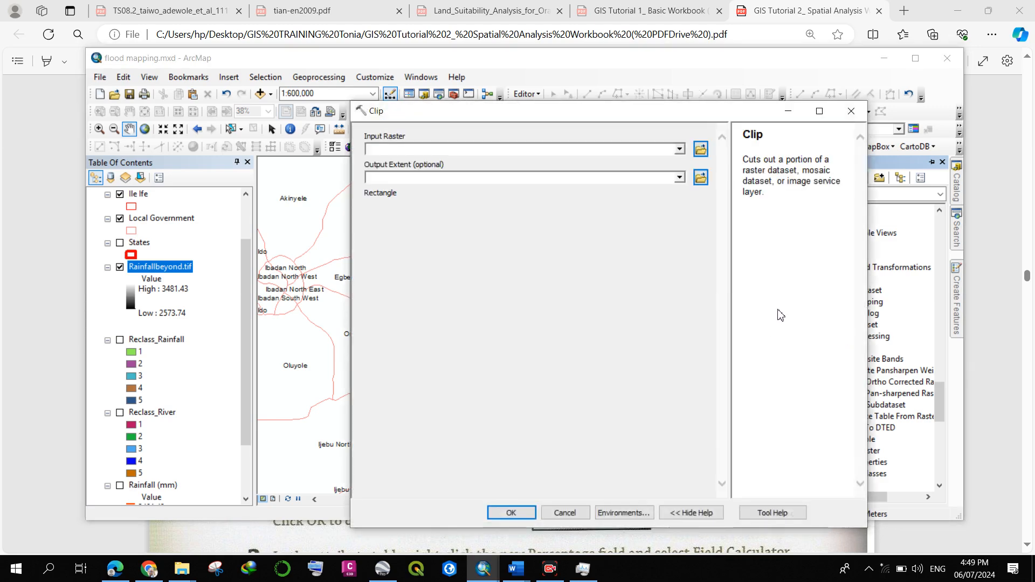
pyautogui.click(954, 237)
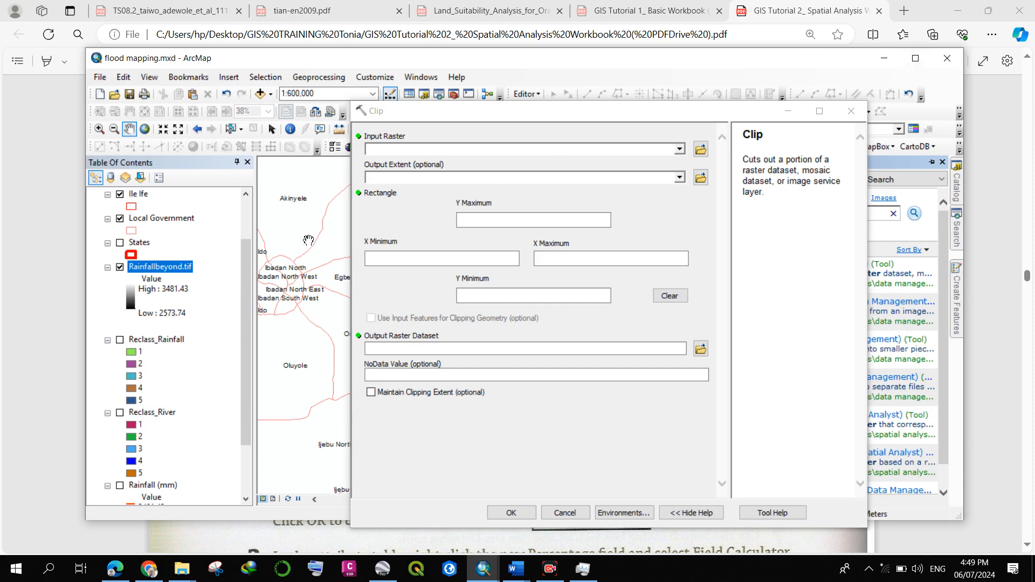
# Step: Clip Rainfallbeyond.tif to Ile Ife using the input features as clipping geometry, and hide the original raster
pyautogui.moveTo(167, 275); pyautogui.dragTo(470, 154)
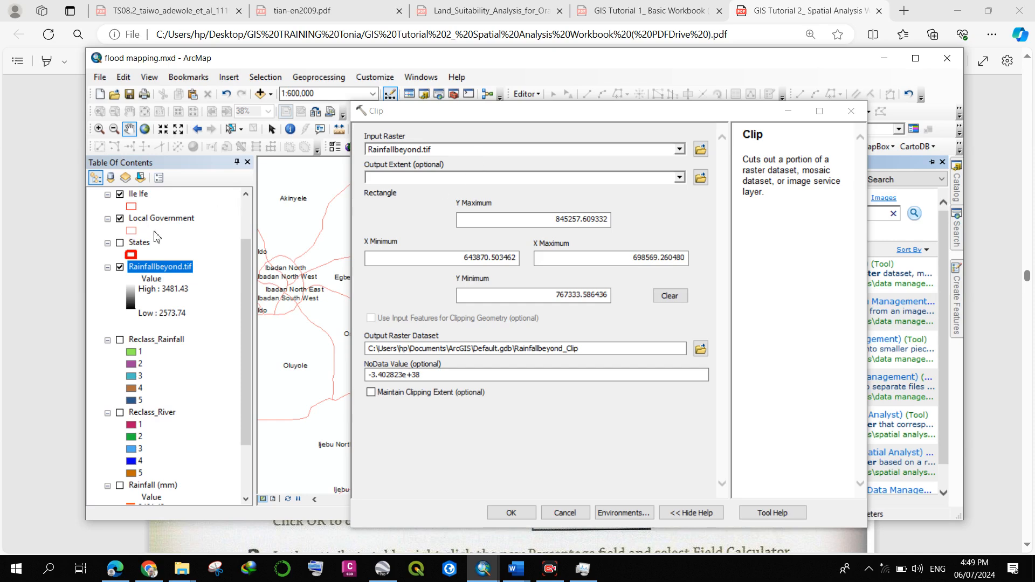
pyautogui.scroll(2, 158, 220)
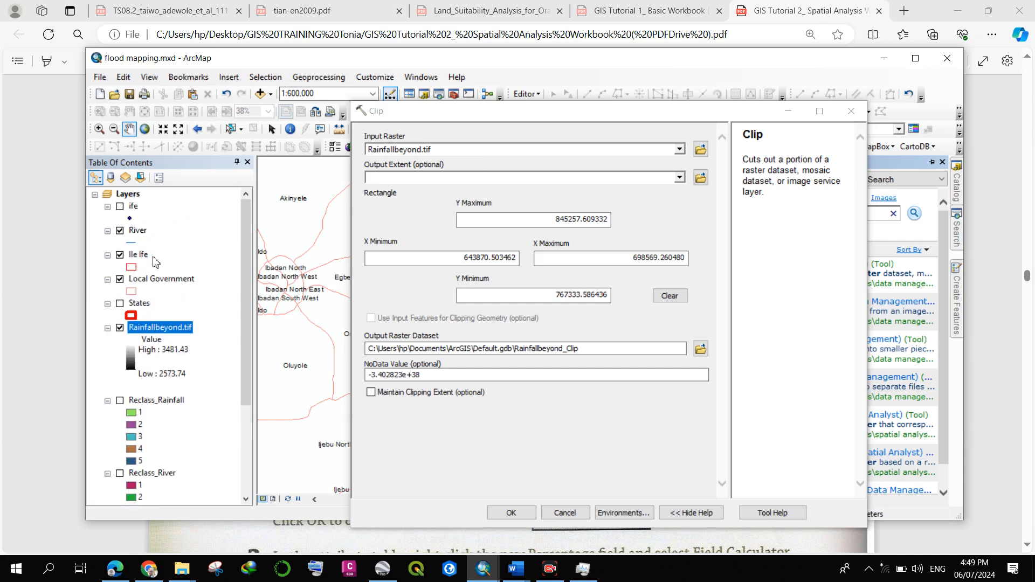
pyautogui.click(679, 178)
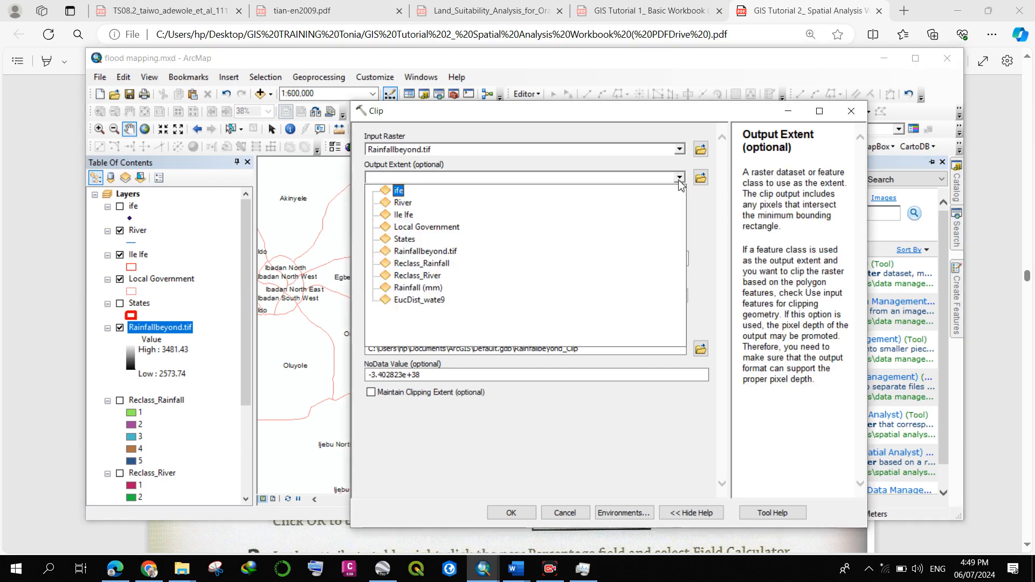
pyautogui.click(403, 215)
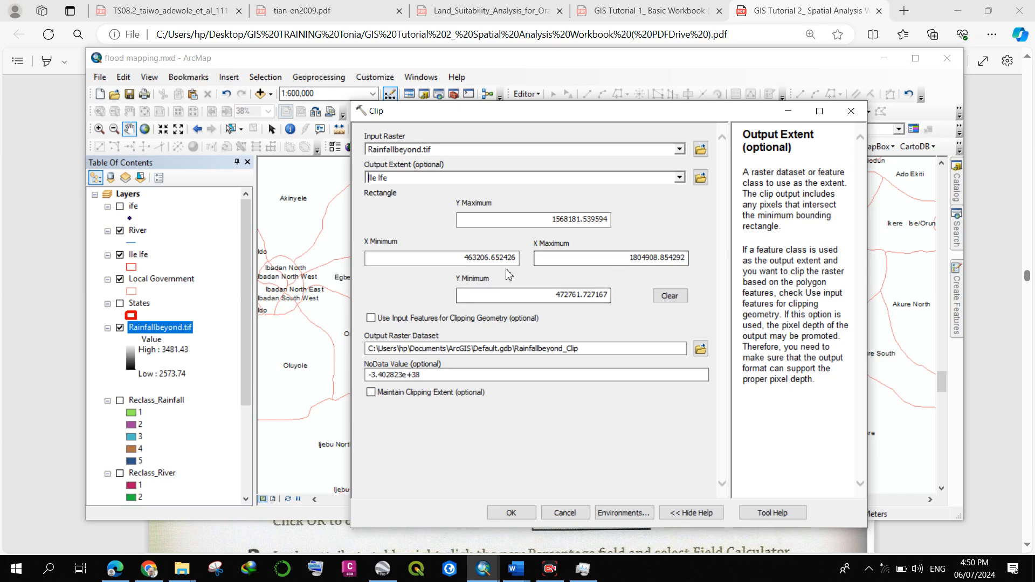
pyautogui.click(371, 319)
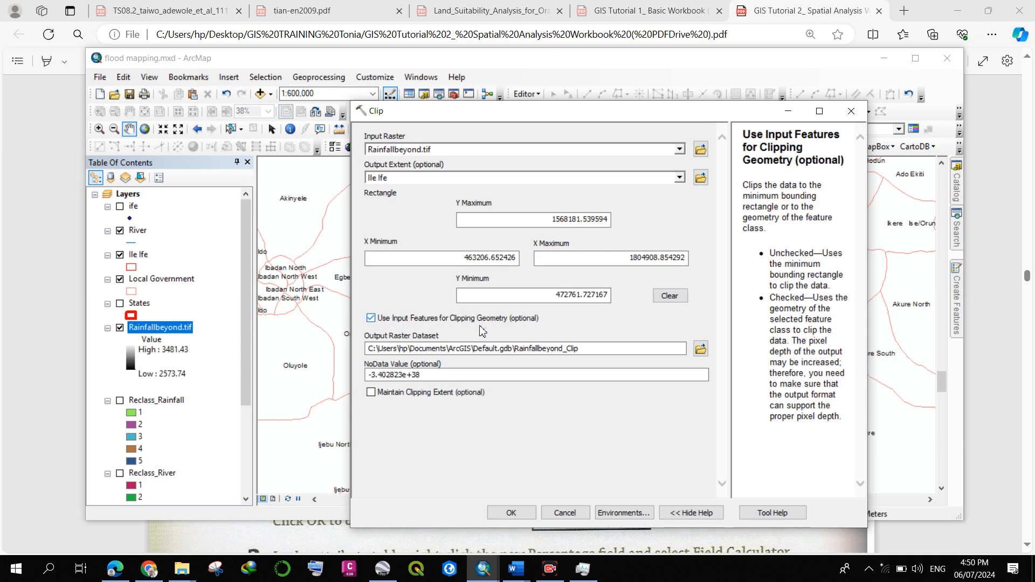
pyautogui.click(504, 512)
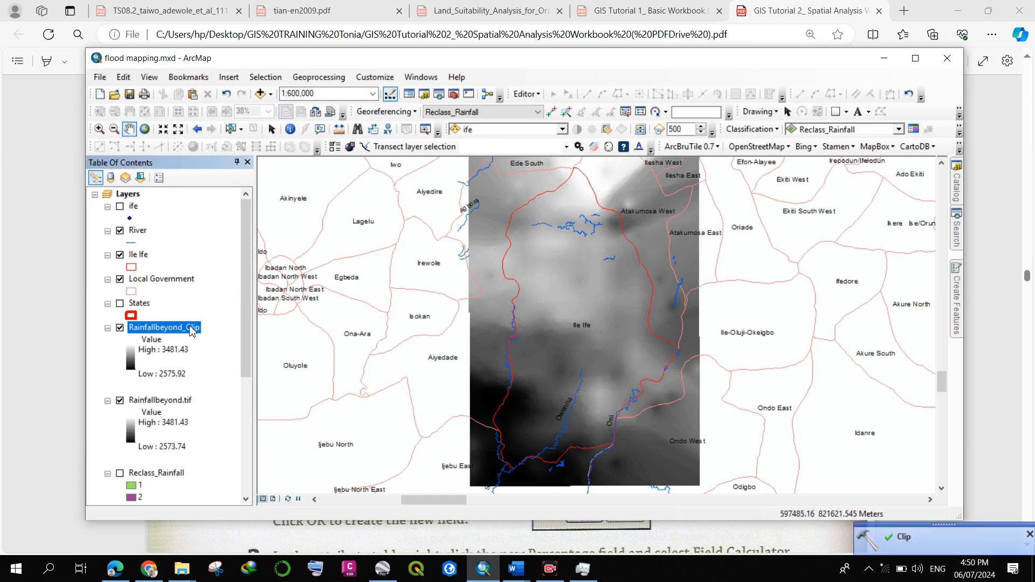
pyautogui.click(119, 400)
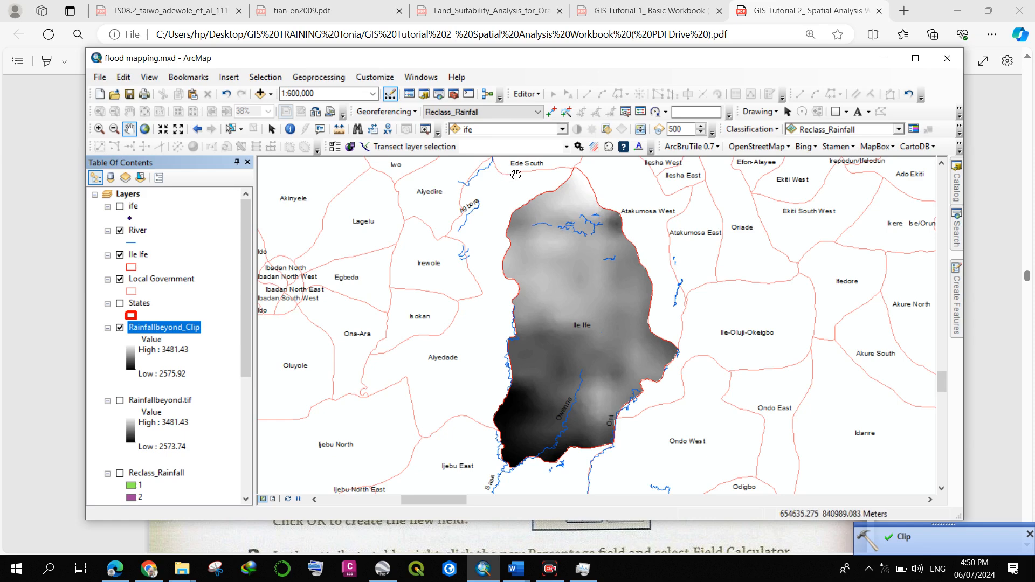
# Step: Clip Rainfallbeyond.tif with Ile Ife as the output extent, leaving the input features unused as clipping geometry
pyautogui.moveTo(526, 173); pyautogui.dragTo(514, 220)
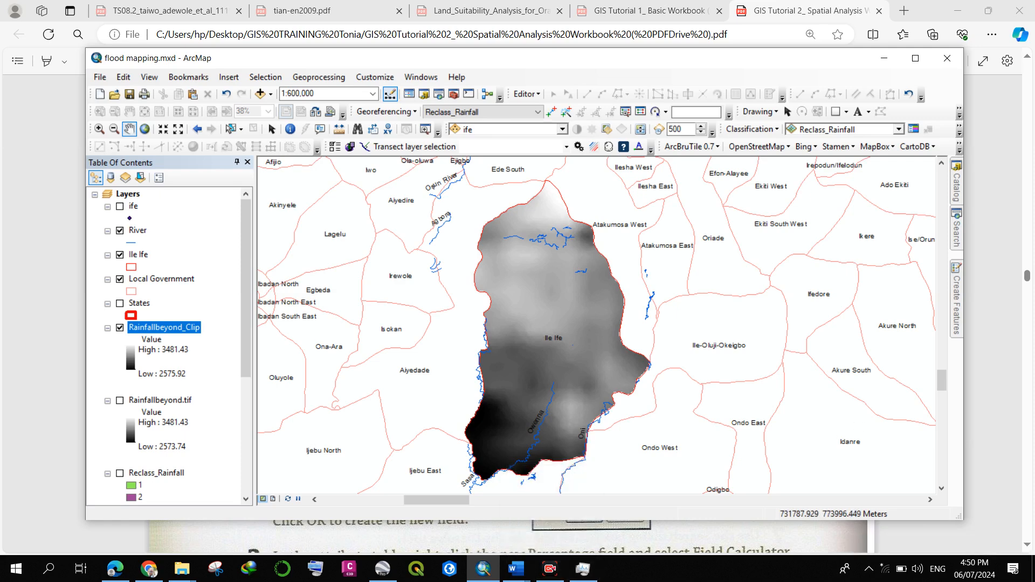
pyautogui.moveTo(581, 577)
pyautogui.moveTo(955, 239)
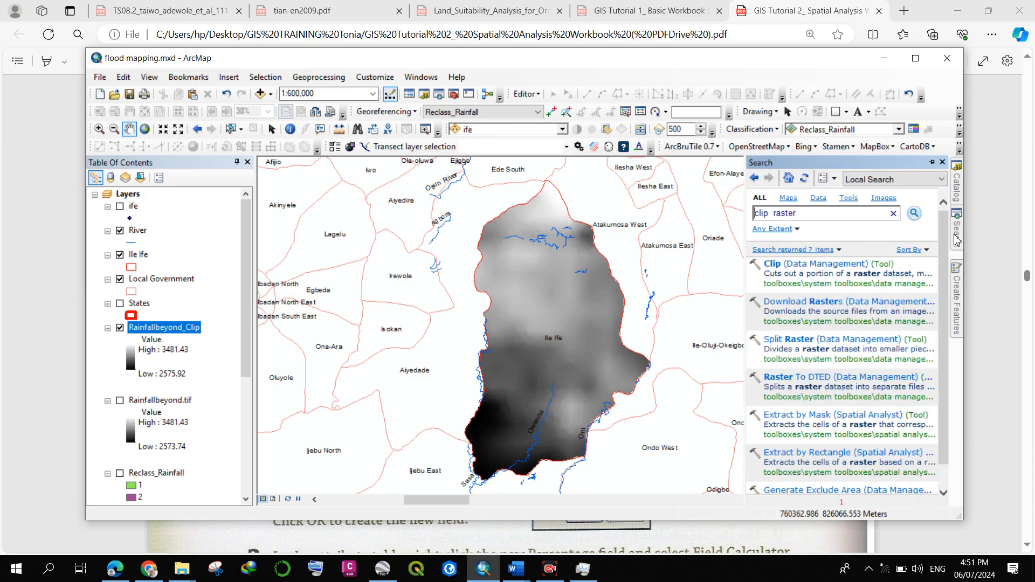
pyautogui.click(773, 264)
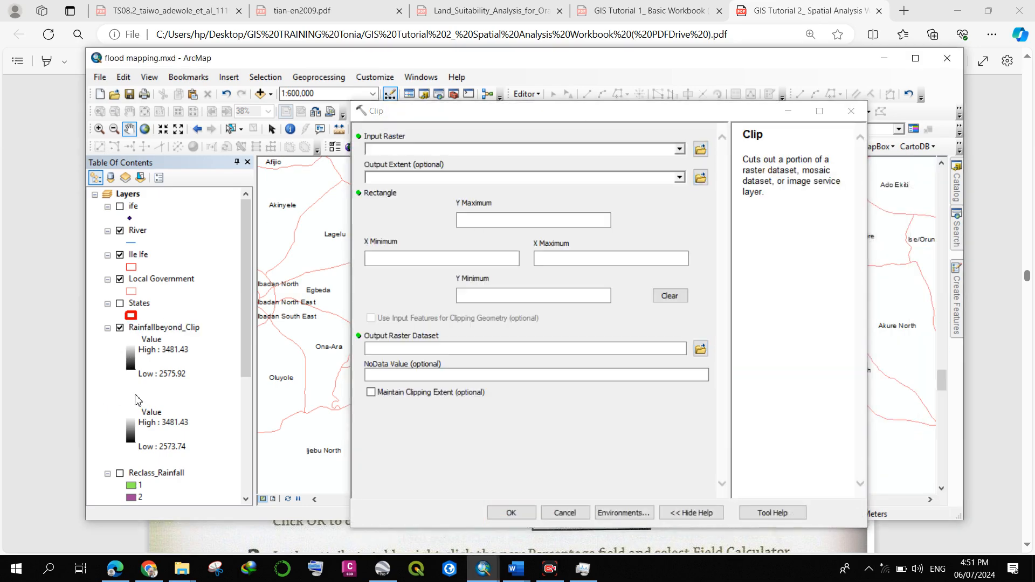
pyautogui.moveTo(152, 400); pyautogui.dragTo(434, 151)
pyautogui.click(679, 177)
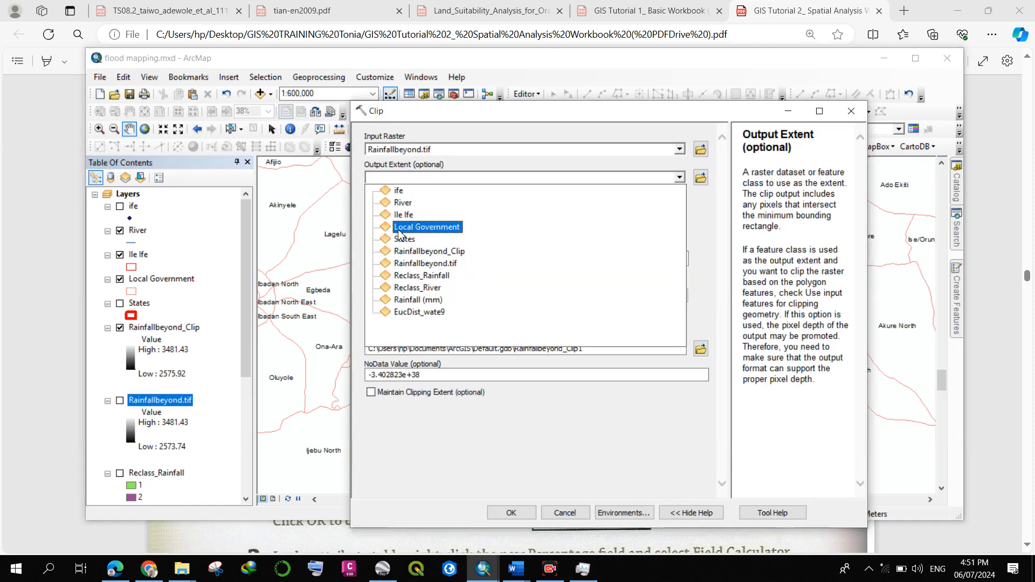
pyautogui.click(407, 216)
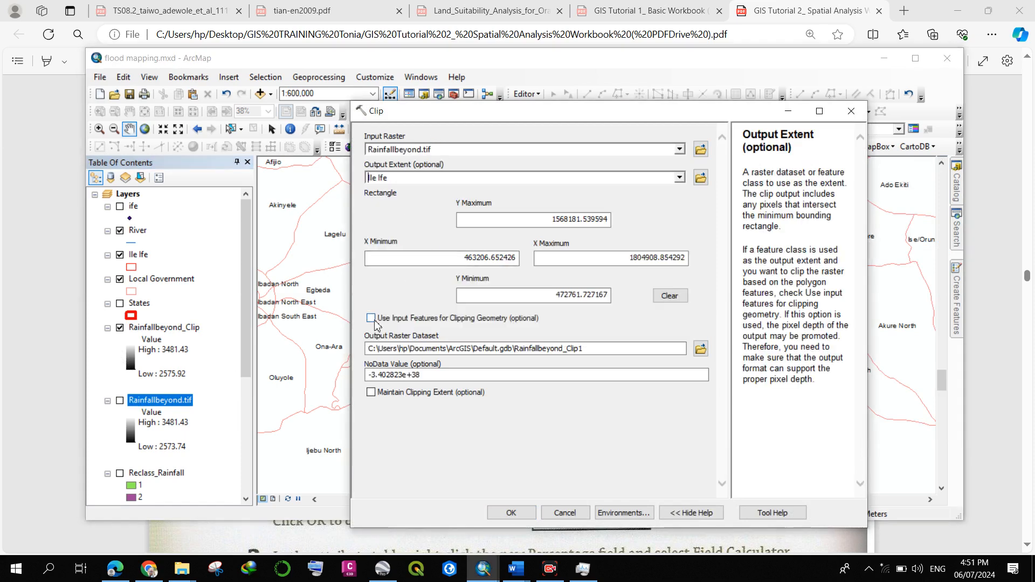
pyautogui.click(508, 512)
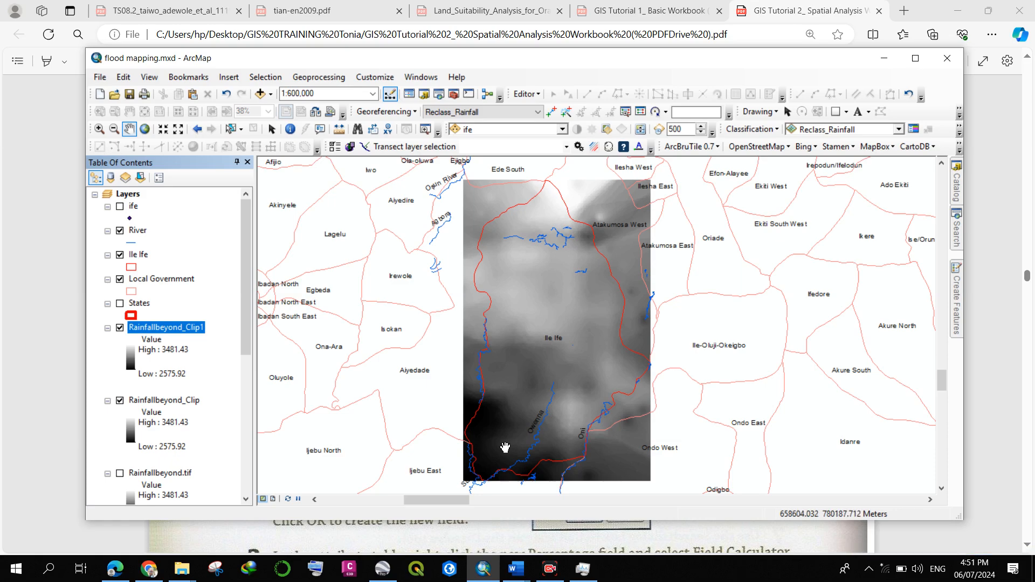
# Step: Hide Rainfallbeyond_Clip1 and compare its rectangular extent with the boundary-shaped Rainfallbeyond_Clip raster
pyautogui.scroll(5, 533, 232)
pyautogui.scroll(-2, 538, 233)
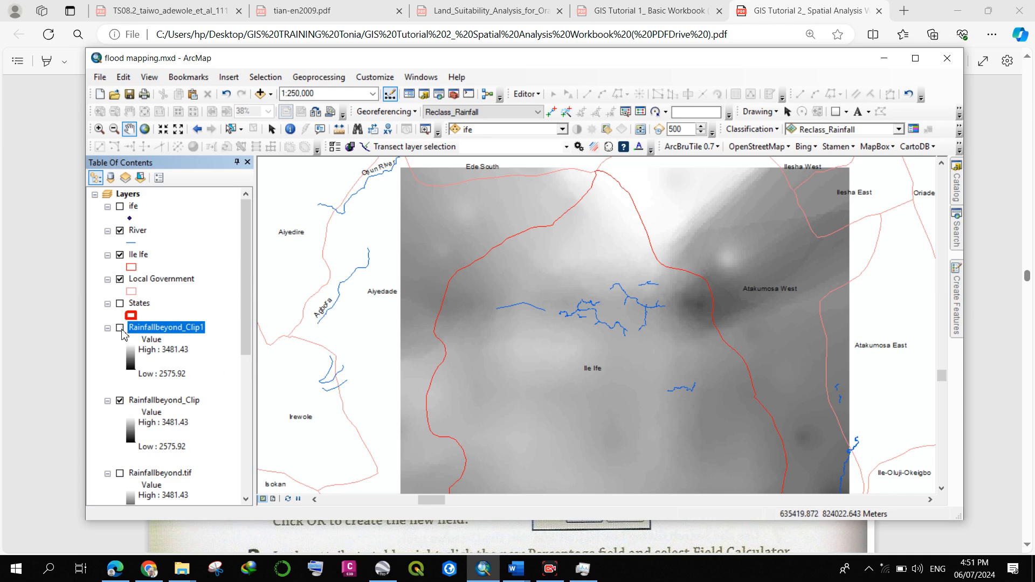
pyautogui.scroll(-3, 561, 295)
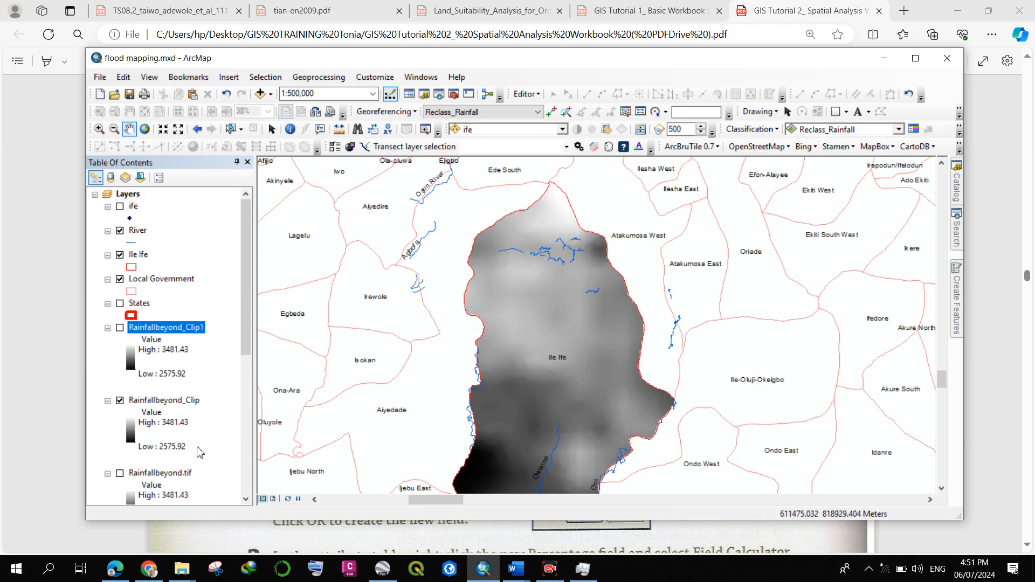
pyautogui.moveTo(519, 370); pyautogui.dragTo(498, 316)
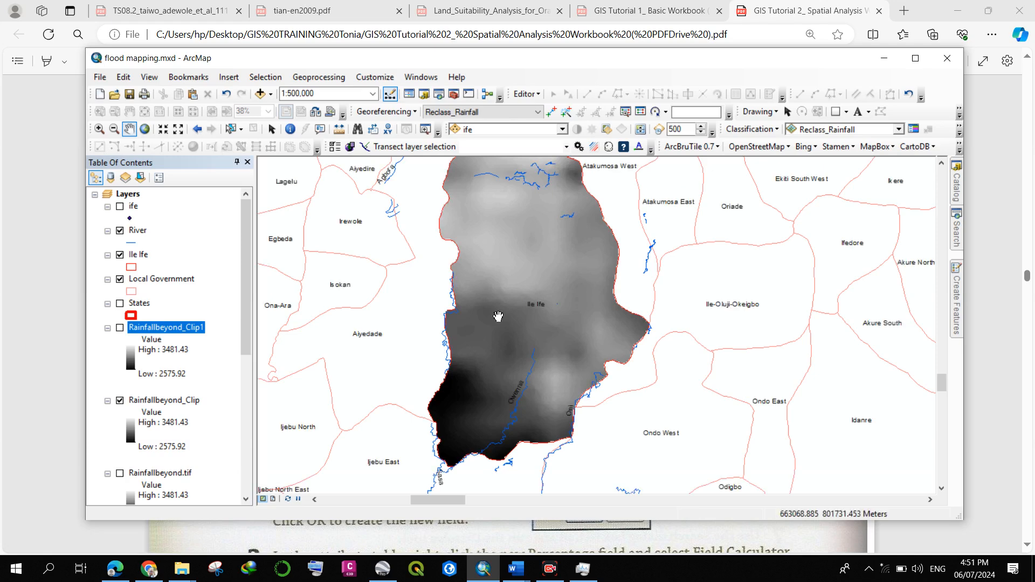
pyautogui.scroll(1, 506, 291)
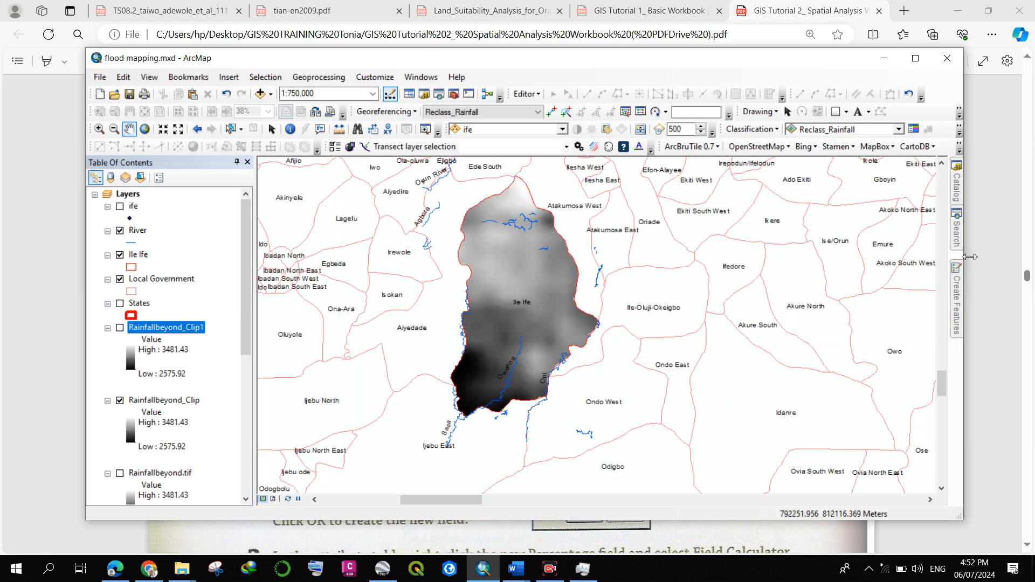
# Step: Search the tools for "clip" and open the Data Management Clip tool
pyautogui.click(958, 242)
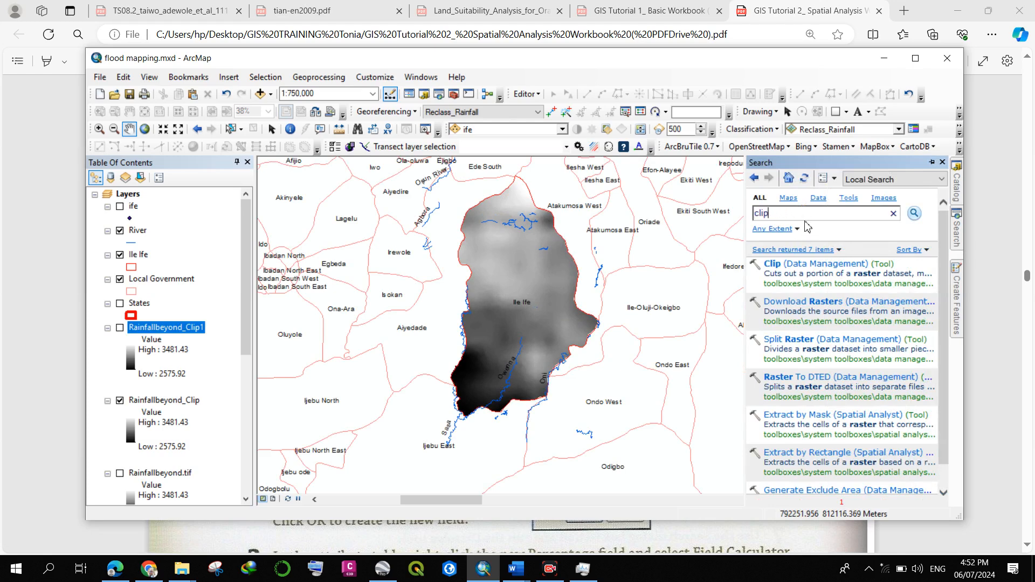
pyautogui.press('Return')
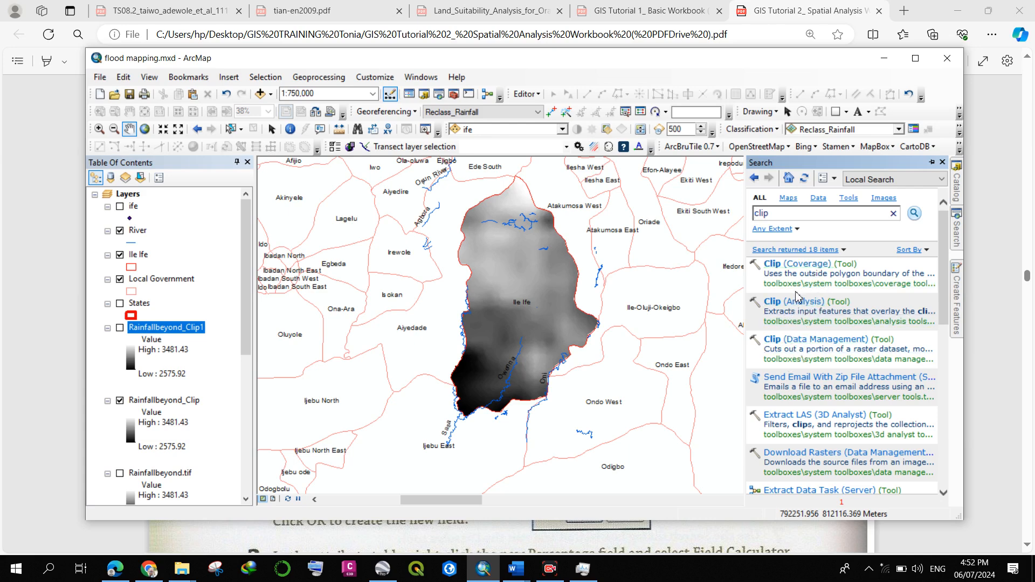
pyautogui.click(823, 346)
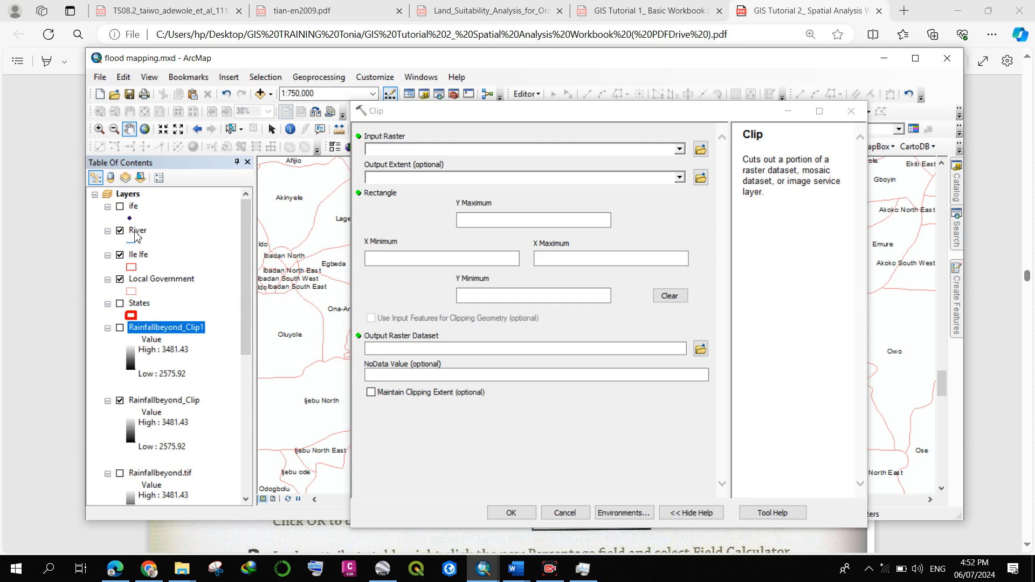
# Step: Try to use the River layer as the input raster of the Data Management Clip tool, and close the tool
pyautogui.click(137, 236)
pyautogui.moveTo(532, 120); pyautogui.dragTo(746, 118)
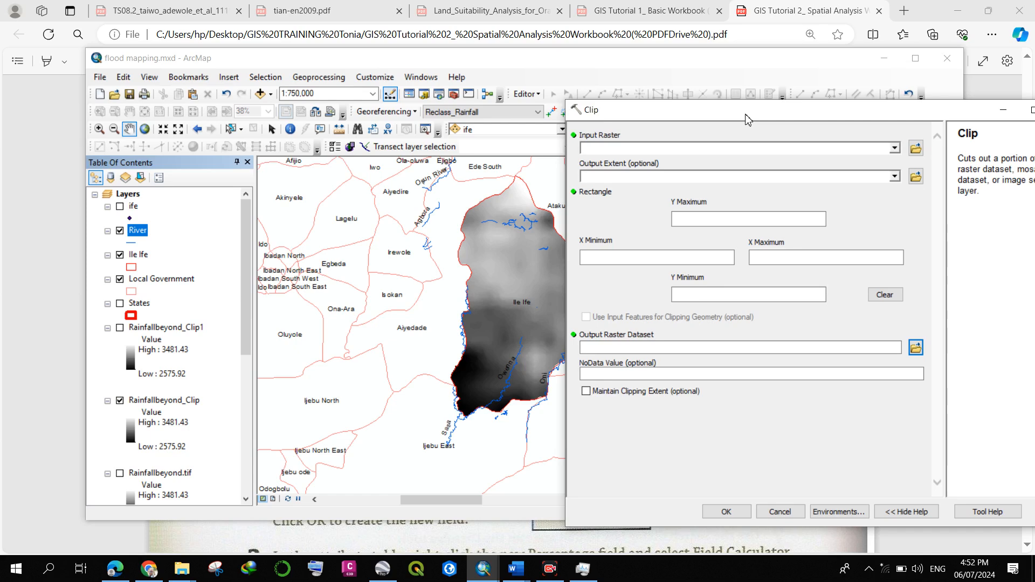
pyautogui.moveTo(745, 119); pyautogui.dragTo(731, 117)
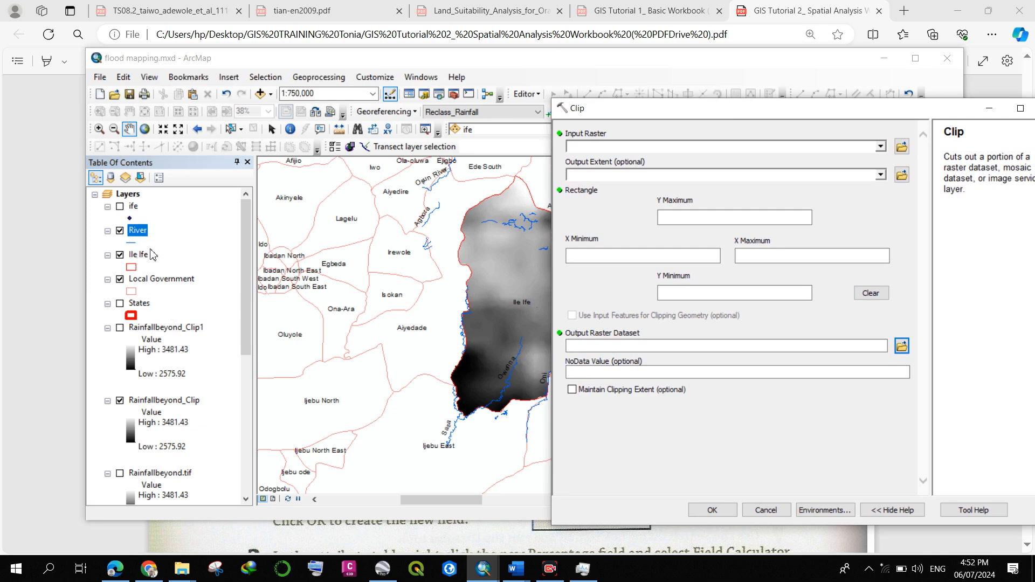
pyautogui.moveTo(135, 235); pyautogui.dragTo(702, 153)
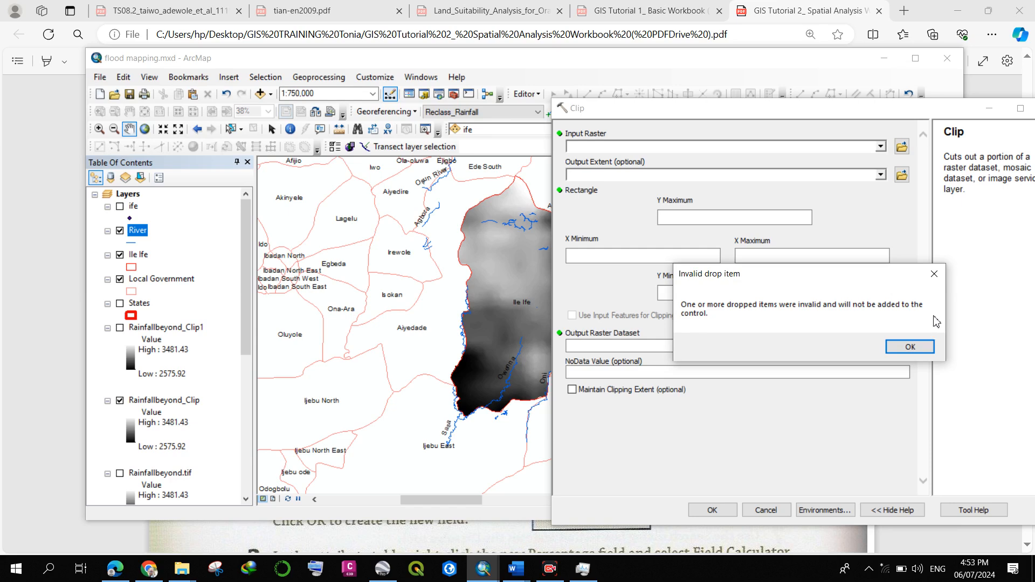
pyautogui.click(934, 274)
pyautogui.moveTo(787, 116); pyautogui.dragTo(574, 118)
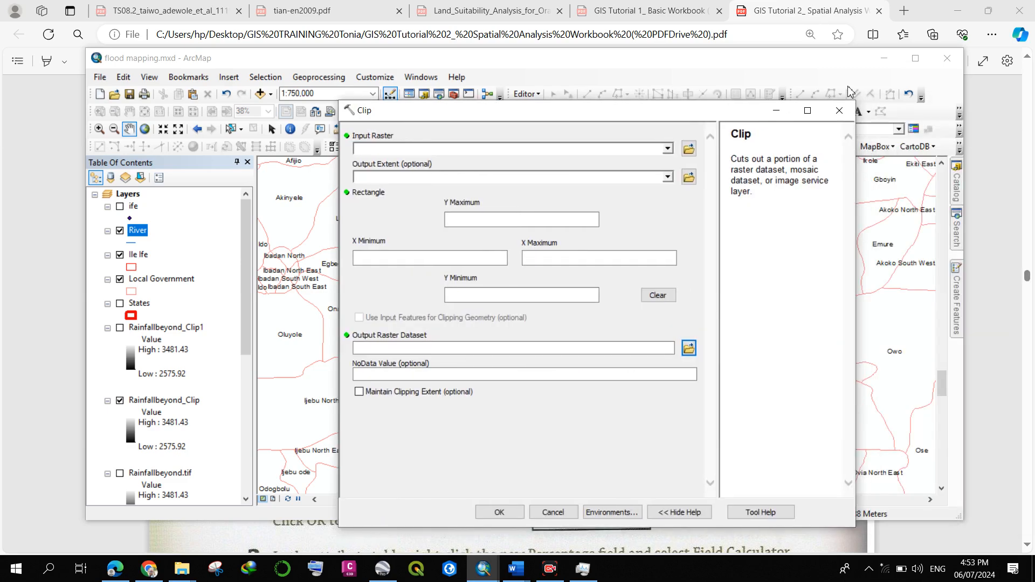
pyautogui.click(839, 111)
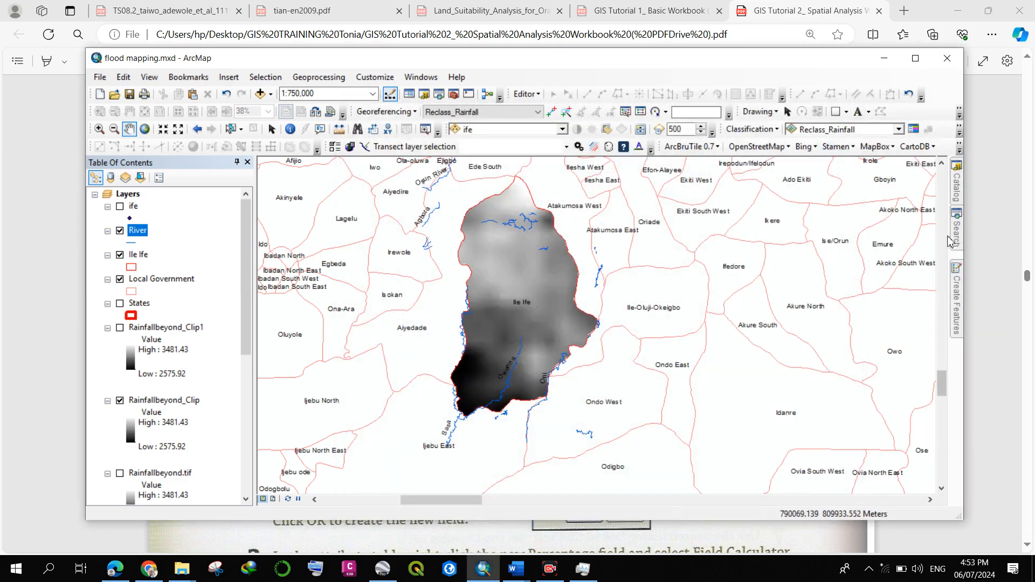
# Step: Try to use Rainfallbeyond_Clip1 as the input features of the Analysis Clip tool, and close the tool
pyautogui.click(949, 241)
pyautogui.click(816, 305)
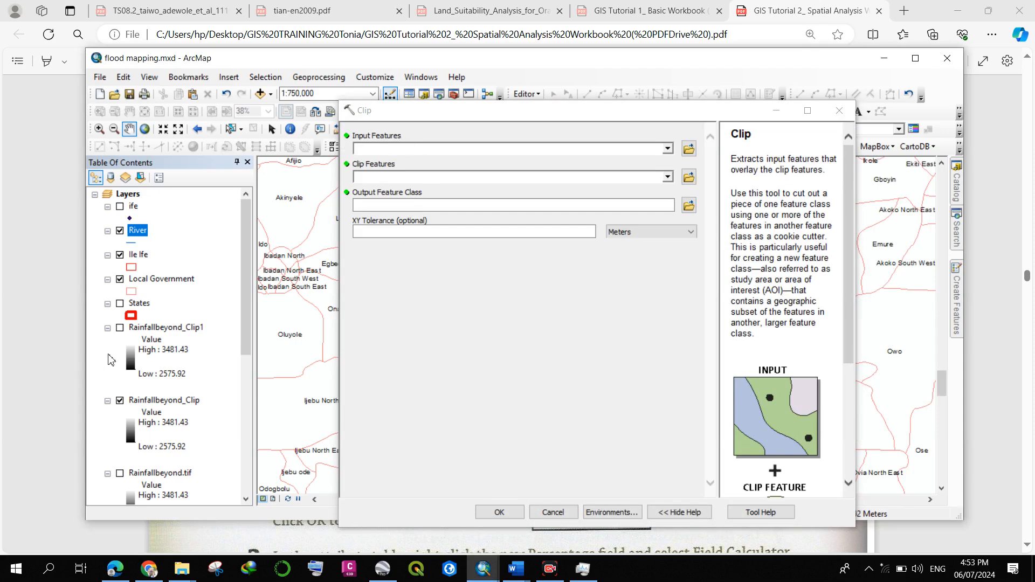
pyautogui.click(155, 329)
pyautogui.moveTo(158, 331); pyautogui.dragTo(434, 151)
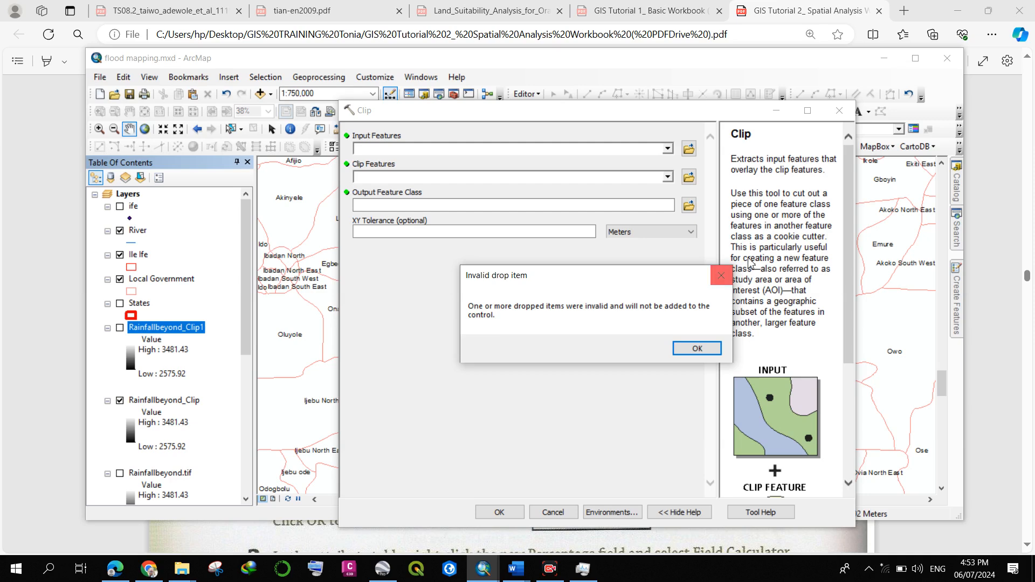
pyautogui.click(721, 275)
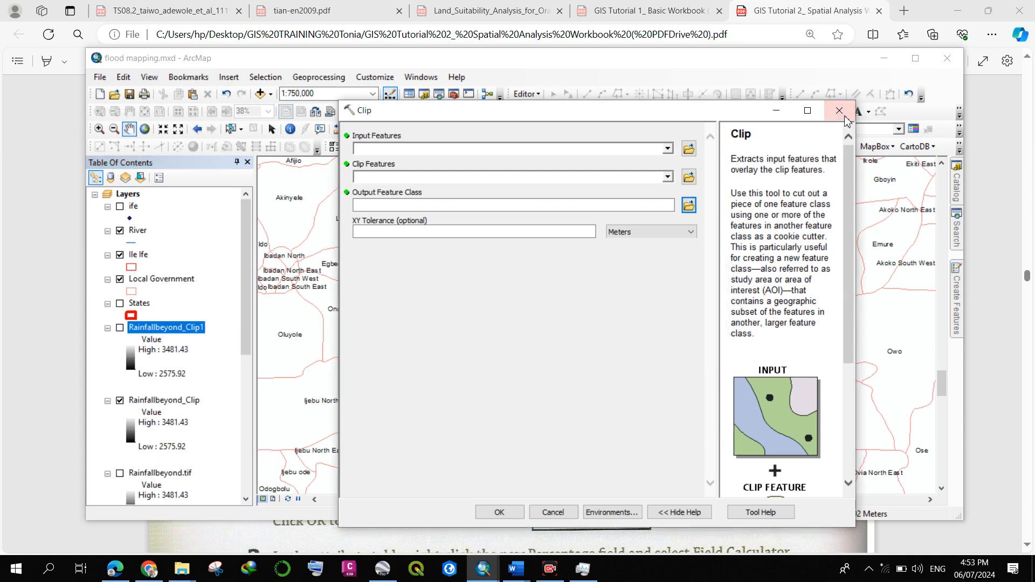
pyautogui.click(839, 109)
# Step: Add roads.shp to the map from the shape folder inside the planet_4.28_6.894 data in the ife folder
pyautogui.moveTo(500, 356); pyautogui.dragTo(490, 348)
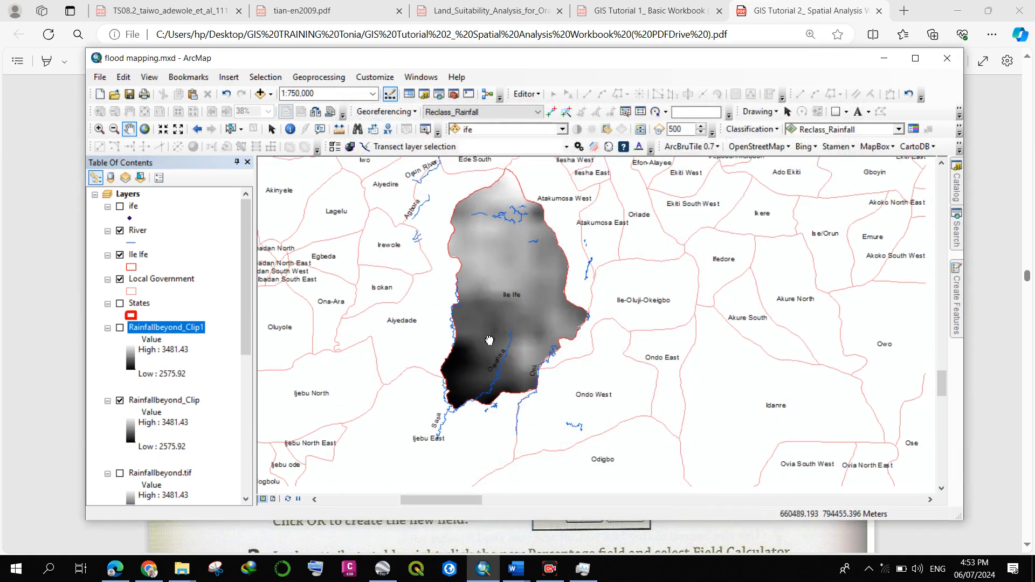
pyautogui.moveTo(483, 275); pyautogui.dragTo(506, 287)
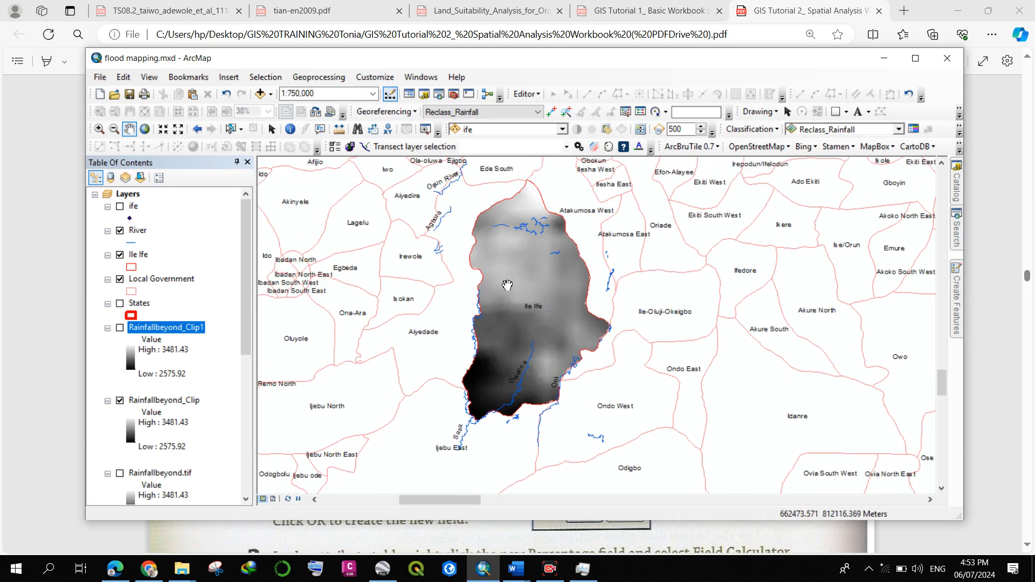
pyautogui.click(957, 188)
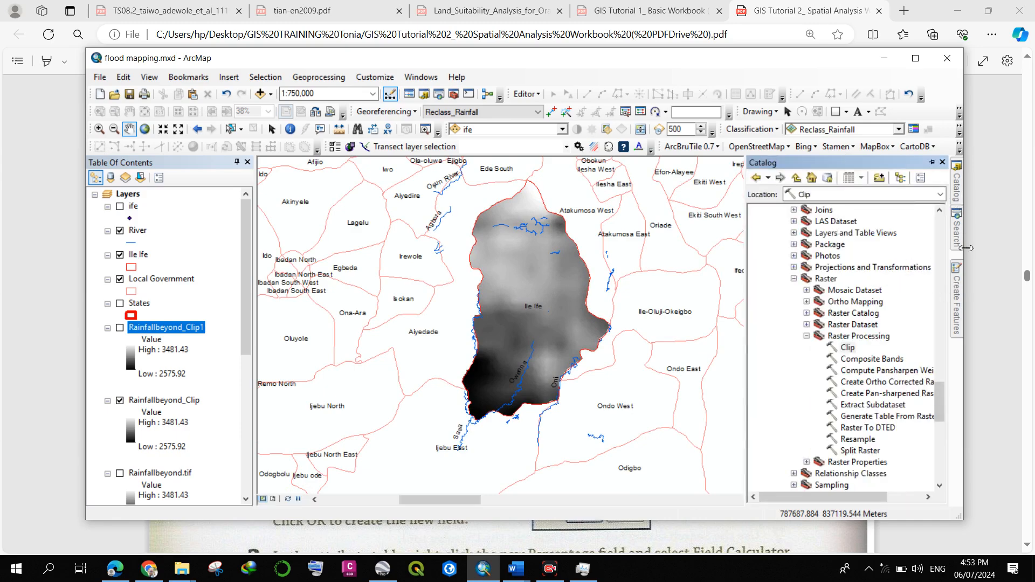
pyautogui.scroll(15, 847, 303)
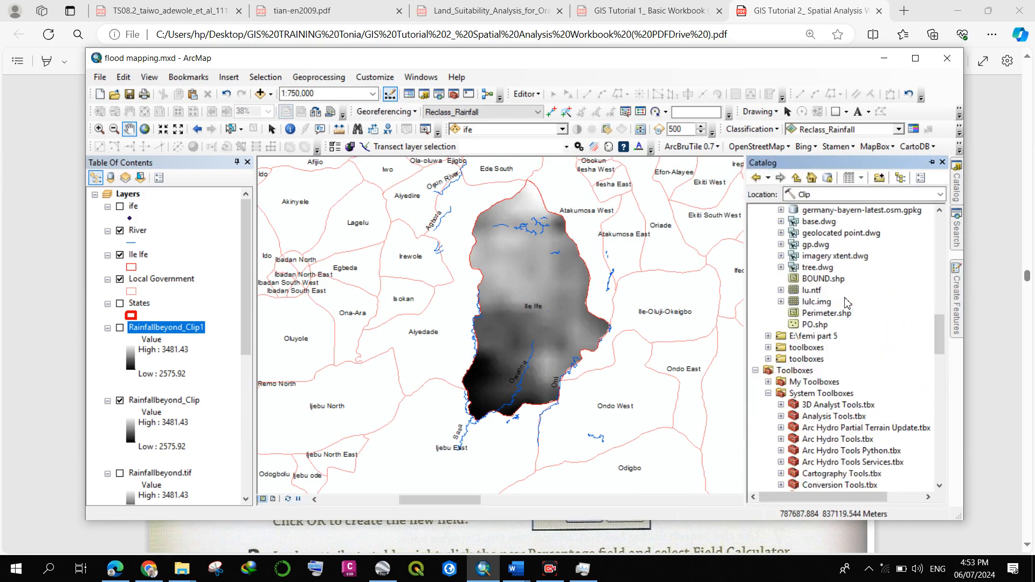
pyautogui.scroll(8, 848, 303)
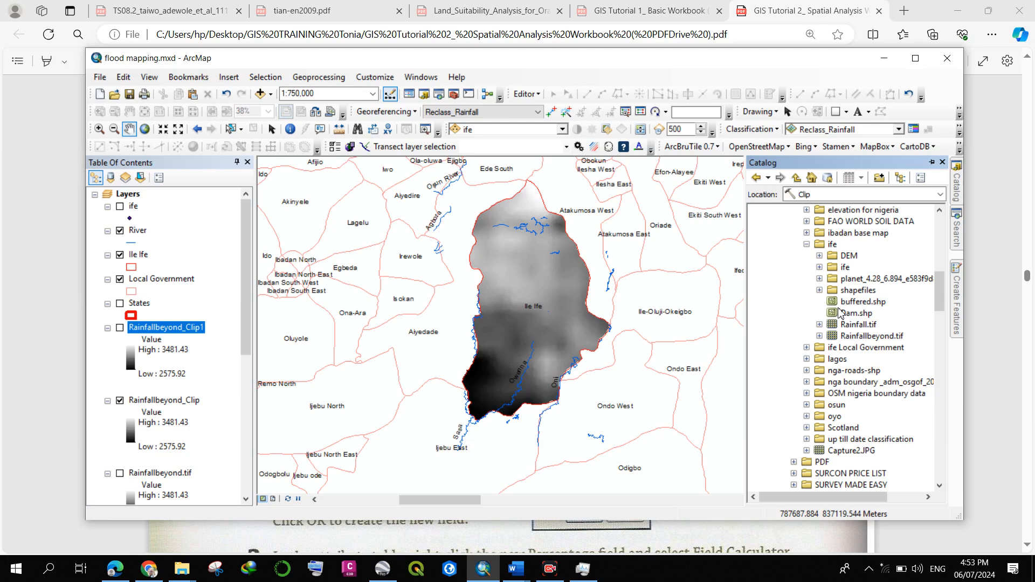
pyautogui.click(819, 279)
pyautogui.click(832, 290)
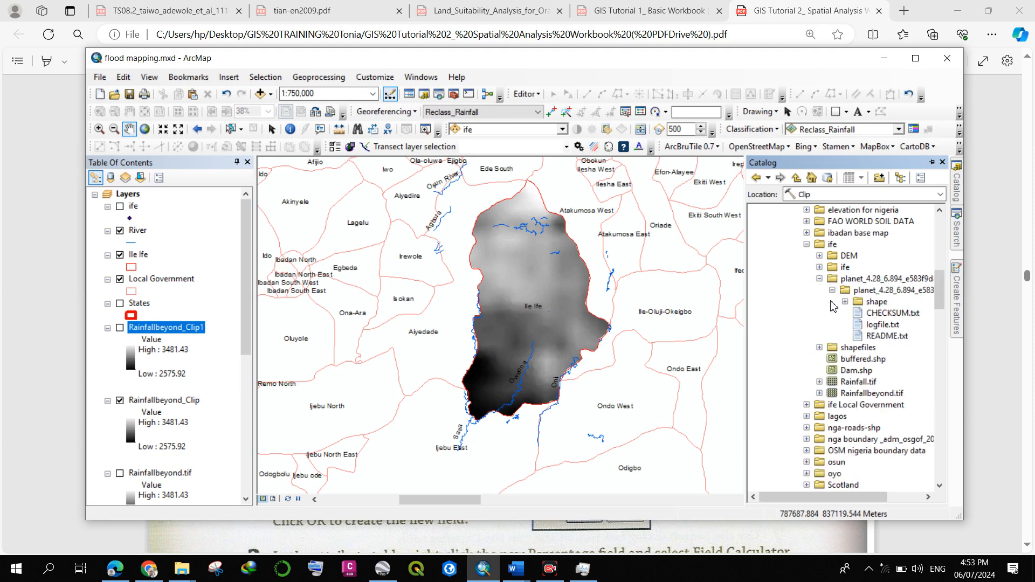
pyautogui.click(844, 301)
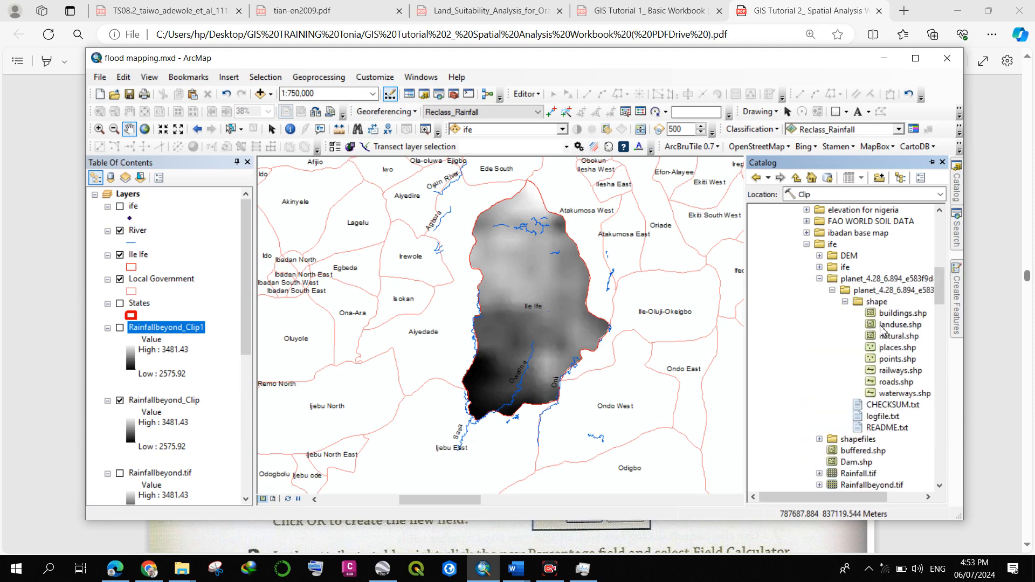
pyautogui.moveTo(898, 385); pyautogui.dragTo(645, 351)
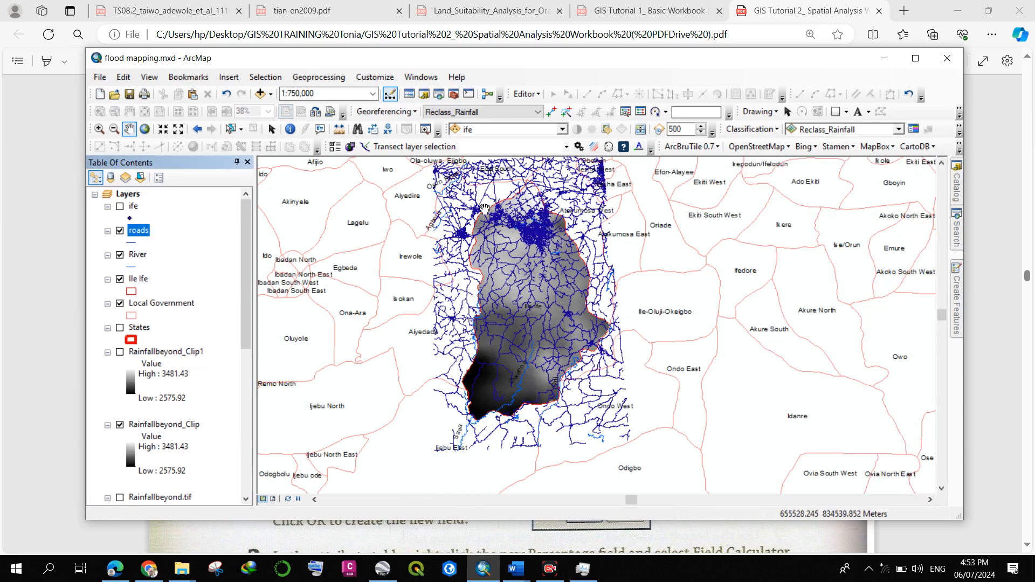
# Step: Clip the roads layer to the Ile Ife boundary with the Analysis Clip tool, producing roads_Clip5
pyautogui.scroll(1, 485, 209)
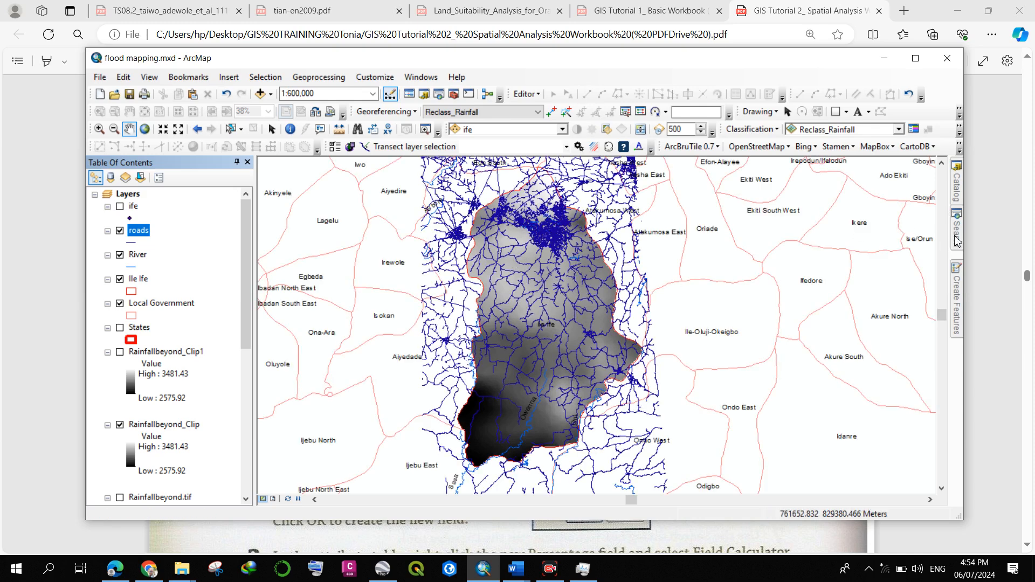
pyautogui.moveTo(956, 241)
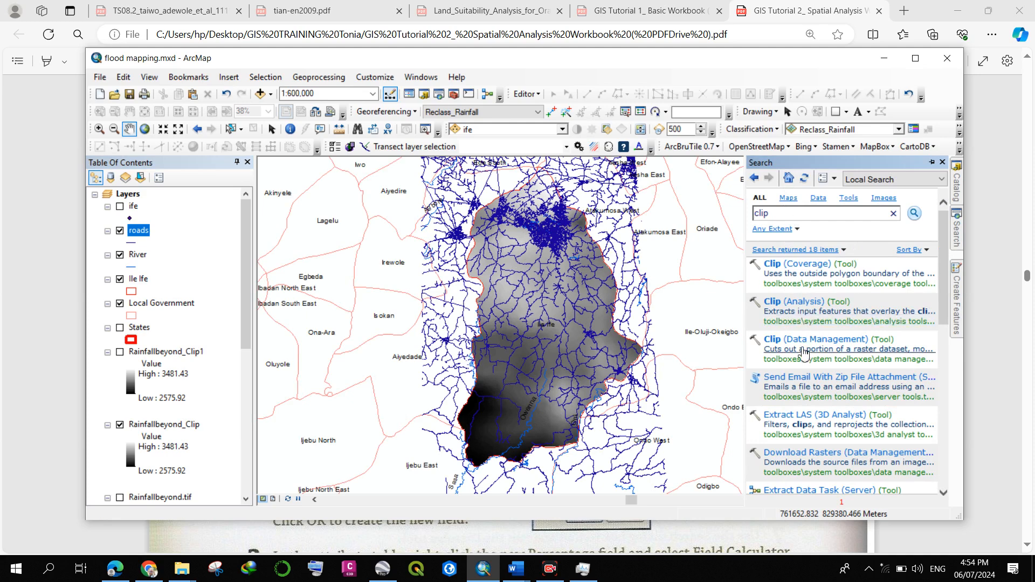
pyautogui.click(807, 305)
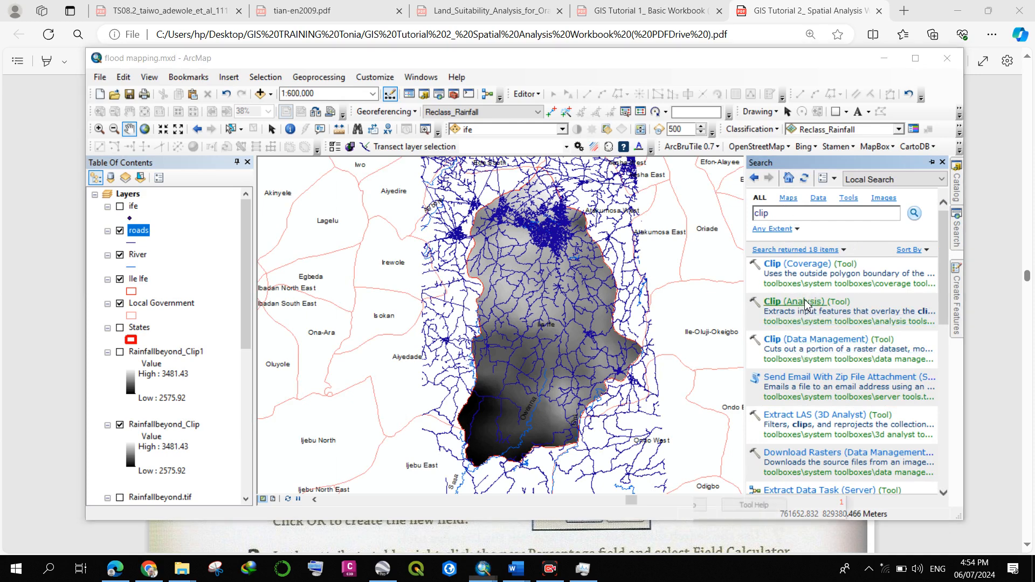
pyautogui.moveTo(140, 239); pyautogui.dragTo(431, 151)
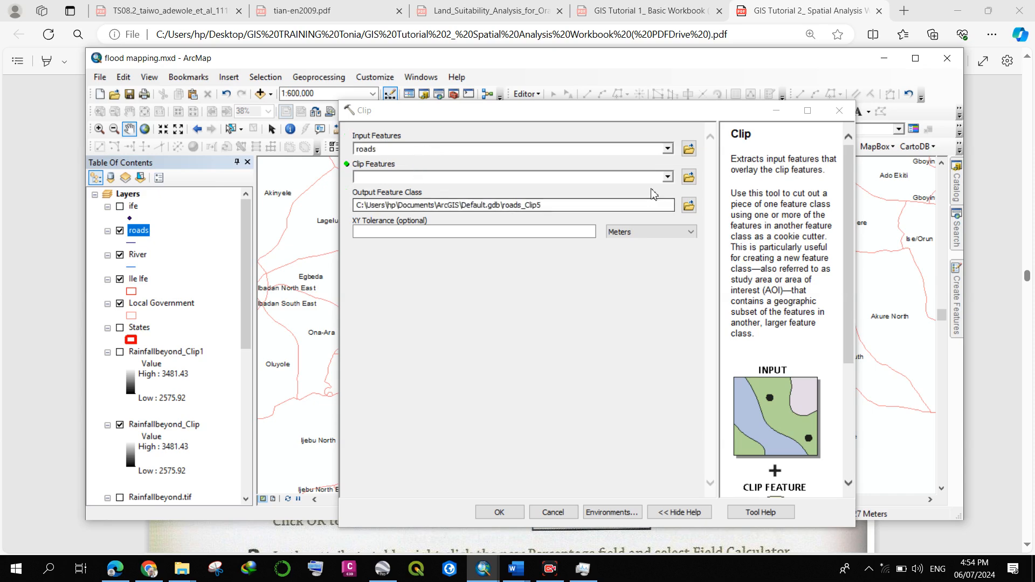
pyautogui.click(667, 177)
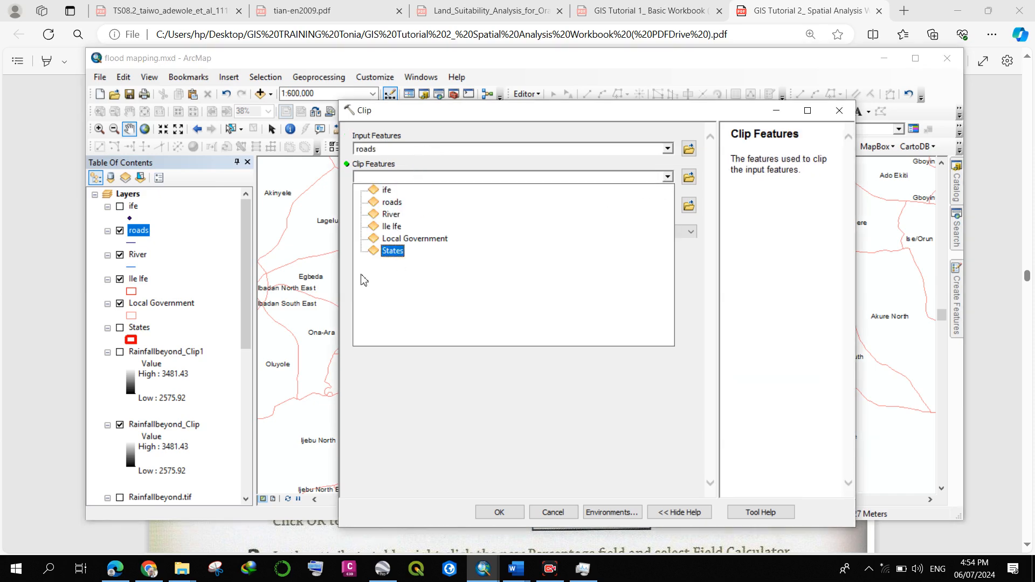
pyautogui.click(397, 227)
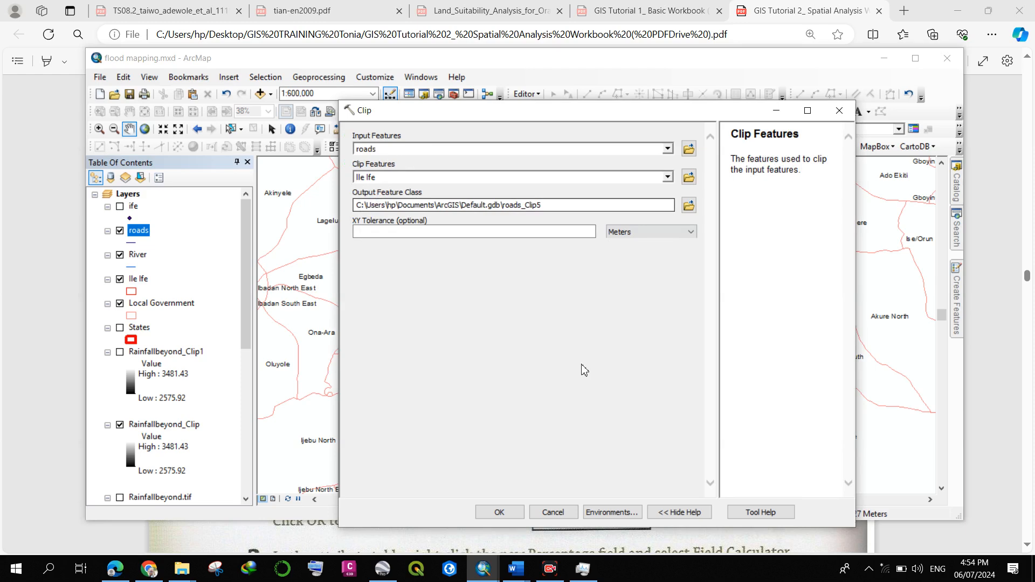
pyautogui.click(499, 516)
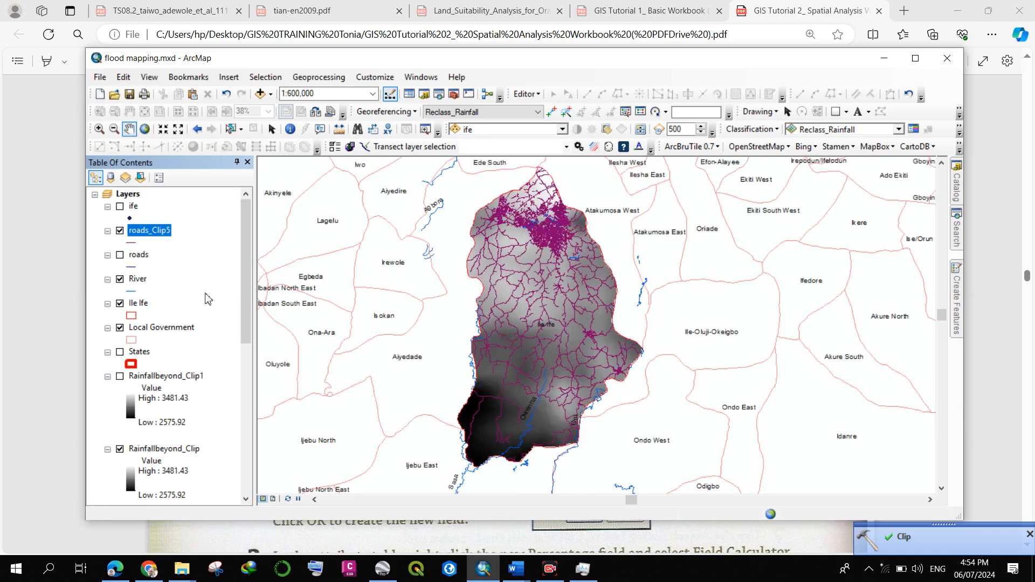
# Step: Hide the Local Government, Ile Ife, River and Rainfallbeyond_Clip layers to isolate the clipped roads
pyautogui.click(119, 327)
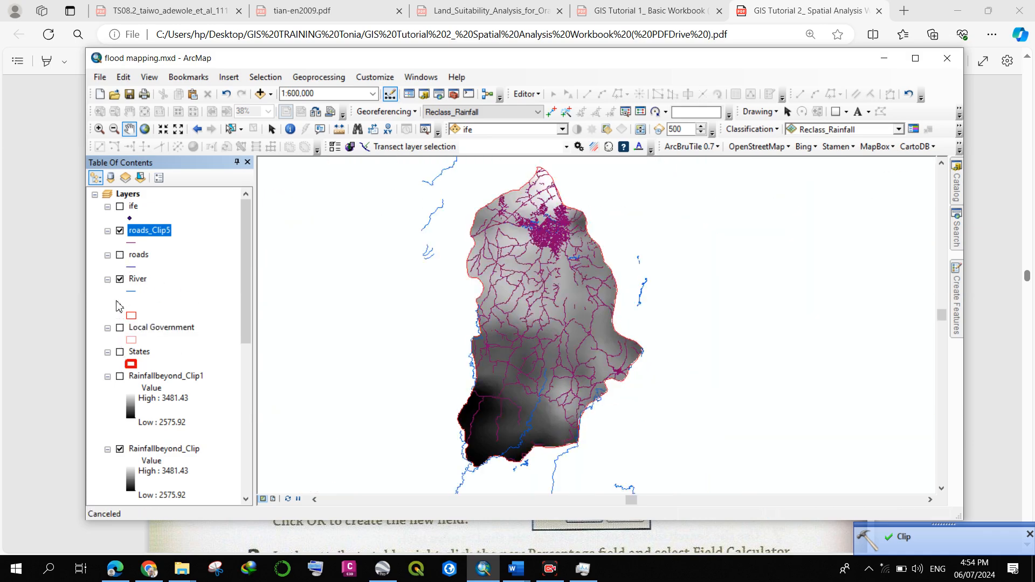
pyautogui.click(120, 303)
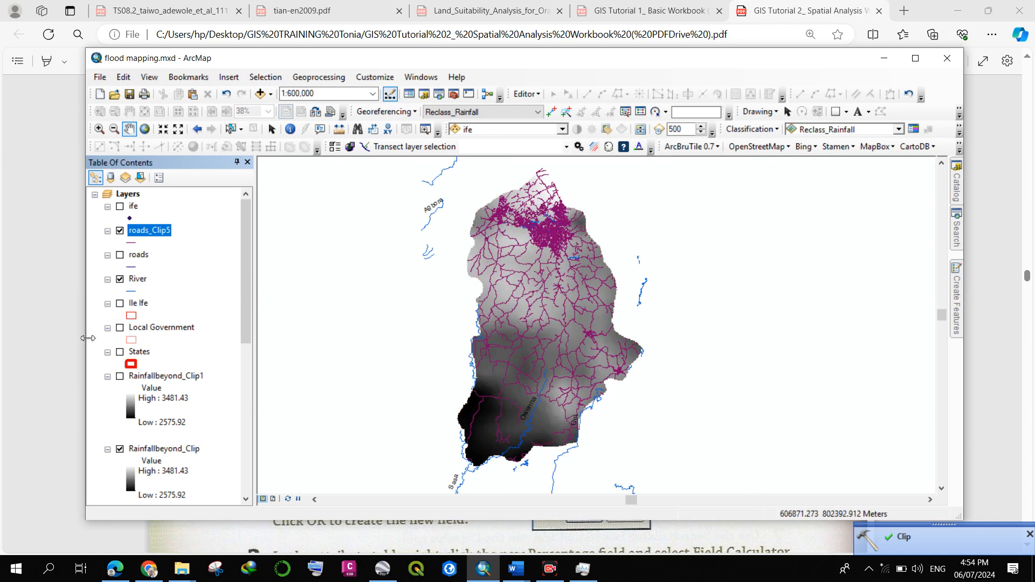
pyautogui.click(120, 278)
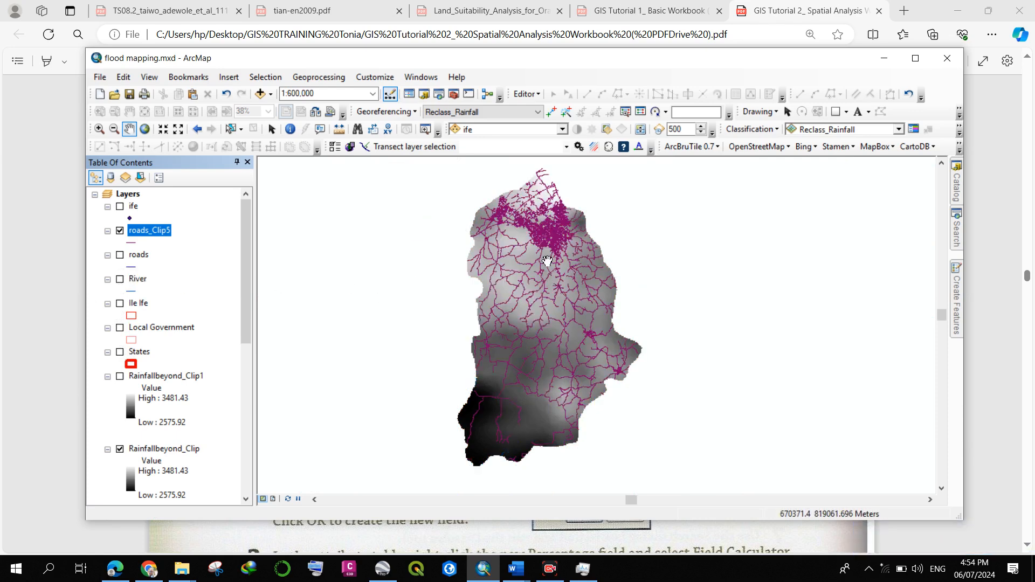
pyautogui.scroll(2, 545, 253)
pyautogui.click(120, 377)
pyautogui.scroll(-3, 126, 410)
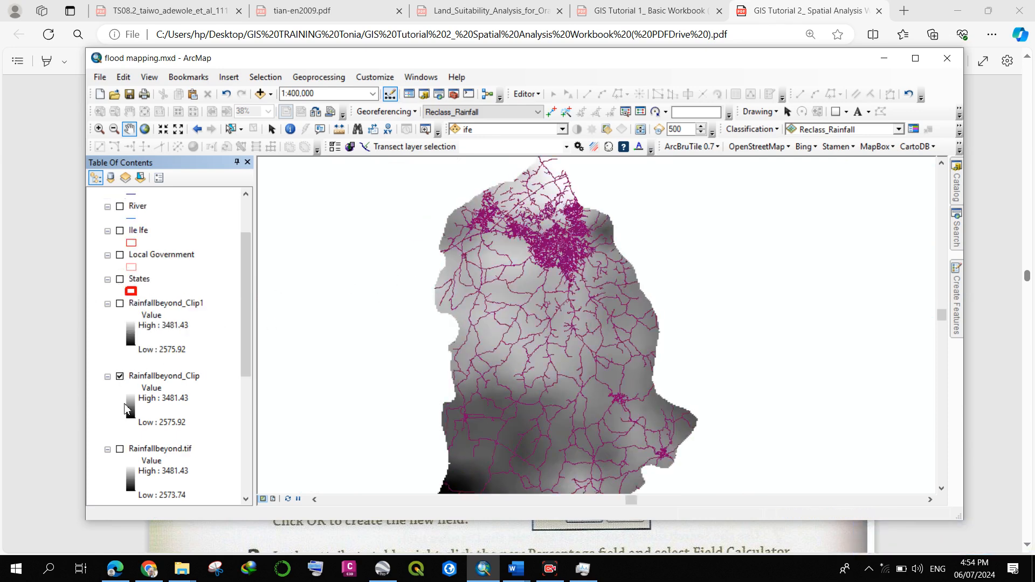
pyautogui.click(119, 376)
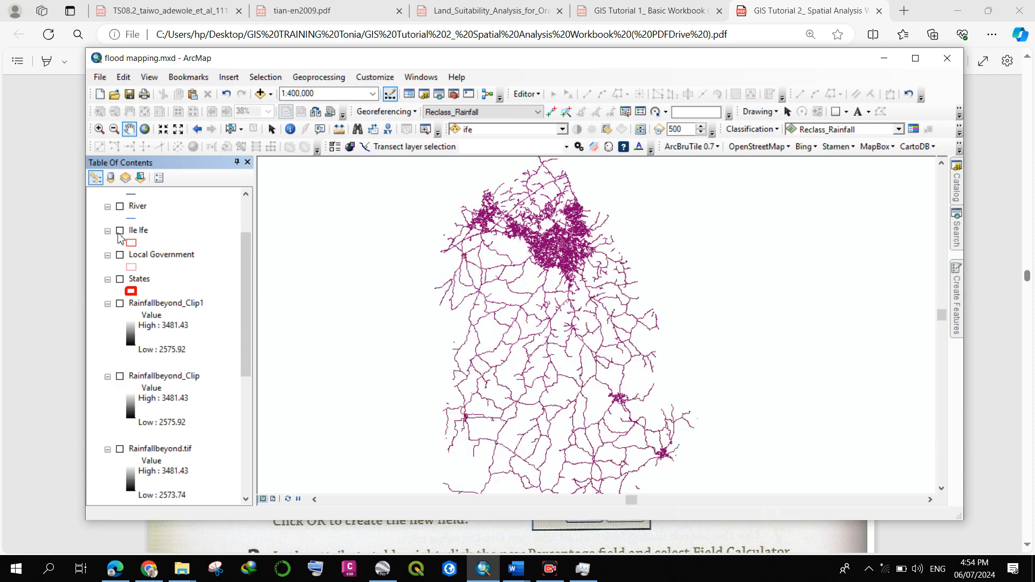
# Step: Show the Ile Ife boundary and the original roads layer, and hide roads_Clip5
pyautogui.scroll(3, 201, 264)
pyautogui.scroll(-3, 486, 266)
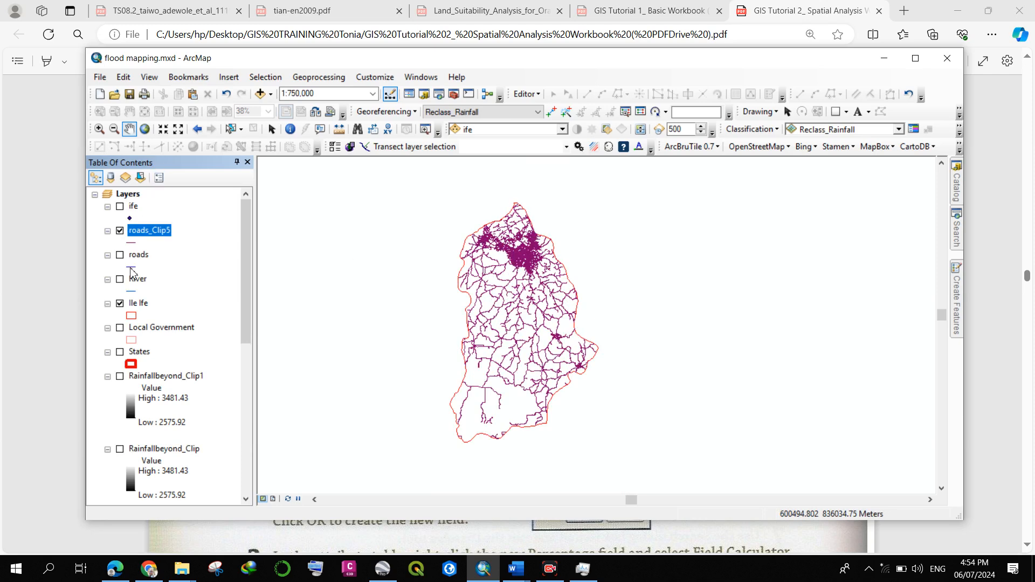
pyautogui.click(119, 255)
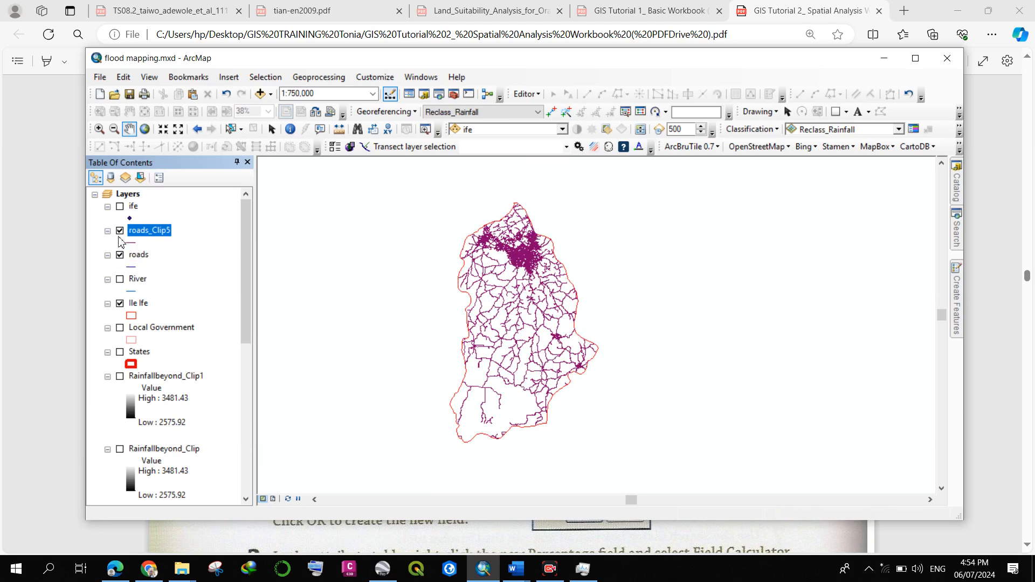
pyautogui.click(120, 231)
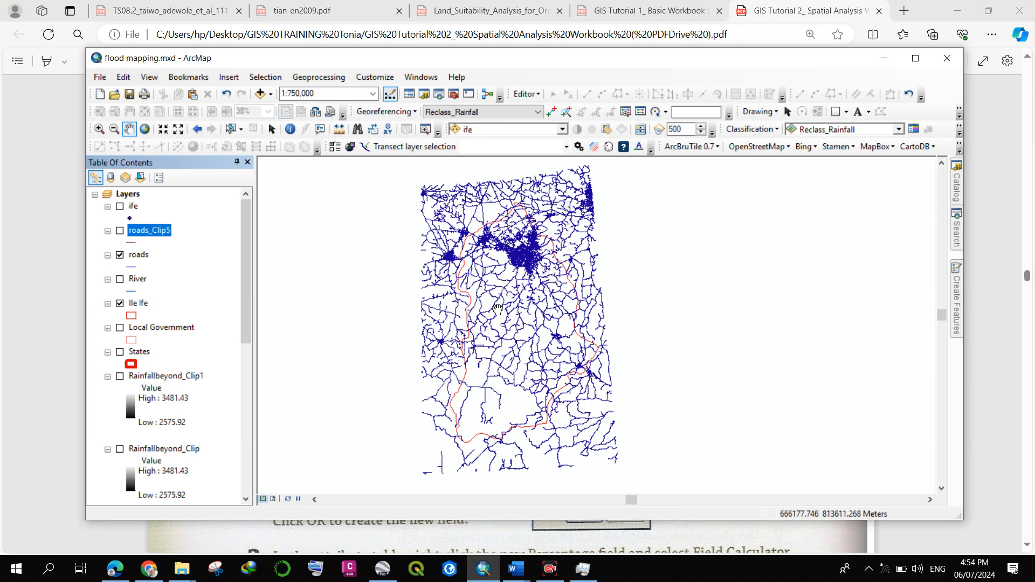
# Step: Switch to the GIS Tutorial 2 workbook PDF and browse forward to Tutorial 5-4 on buffering values
pyautogui.click(114, 574)
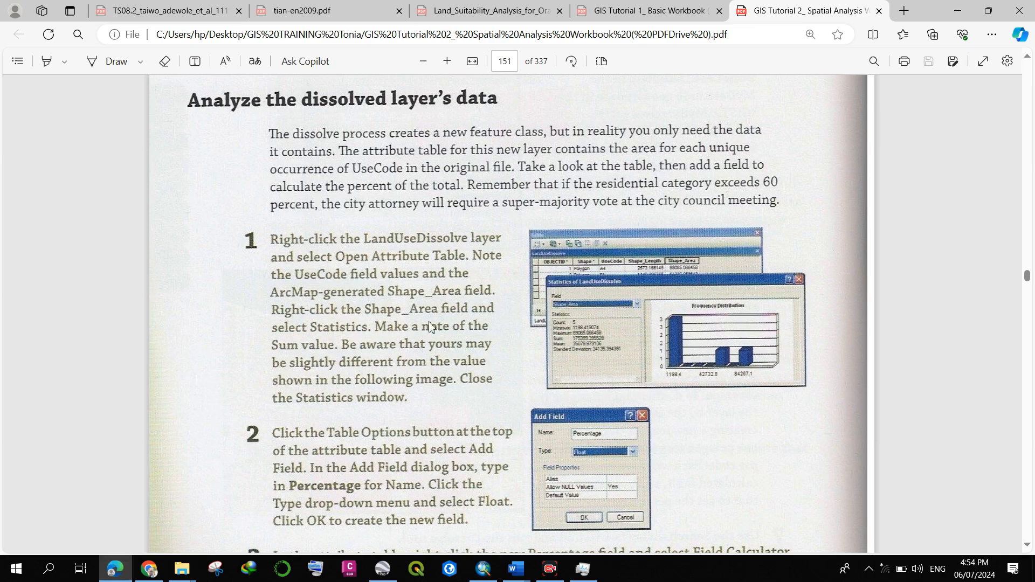
pyautogui.scroll(-10, 328, 280)
pyautogui.scroll(-20, 339, 291)
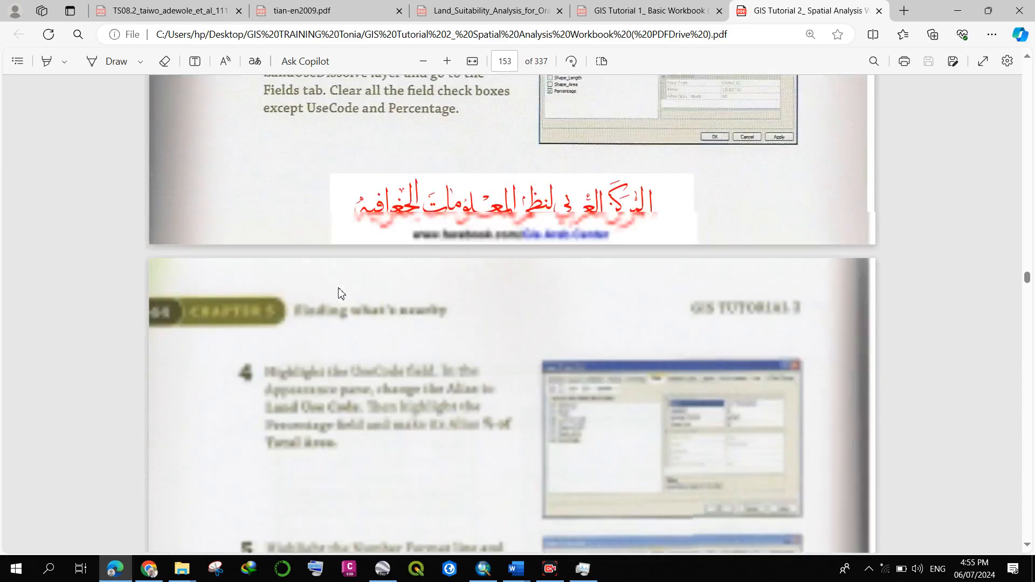
pyautogui.scroll(-20, 340, 299)
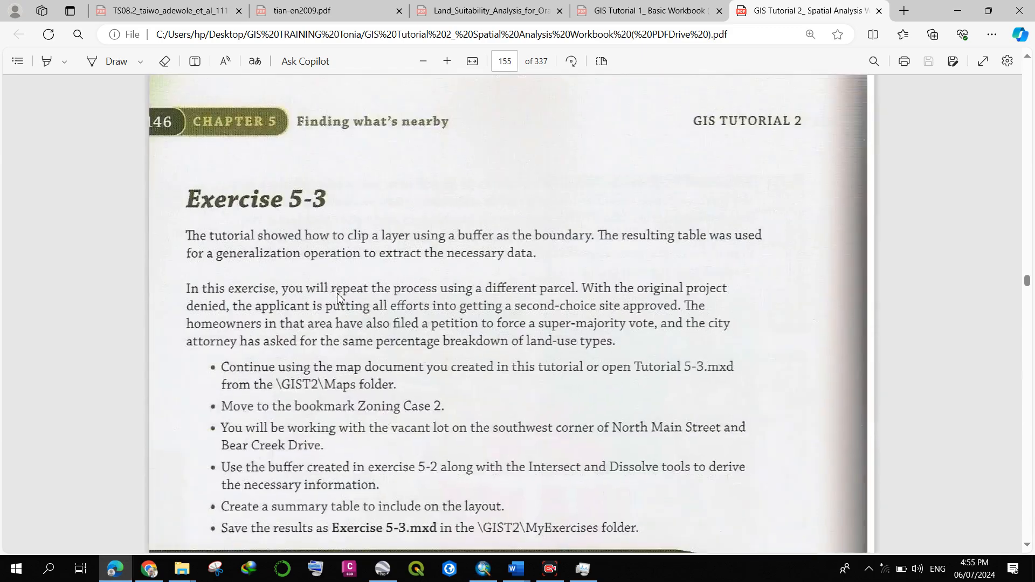
pyautogui.scroll(-15, 340, 299)
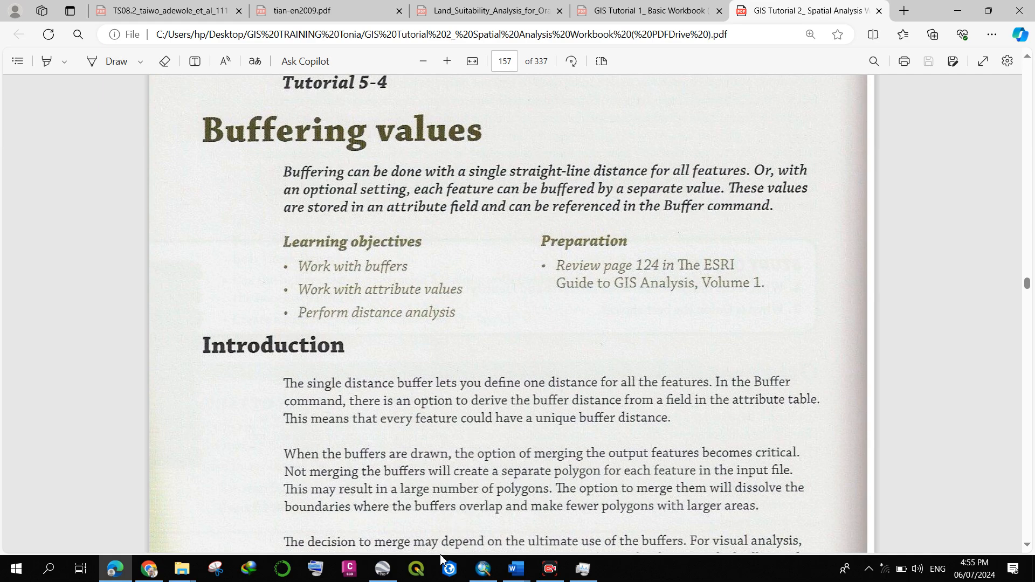
# Step: Switch to ArcMap, show roads_Clip5, and examine the Select By Location dialog's options without making a selection
pyautogui.click(483, 568)
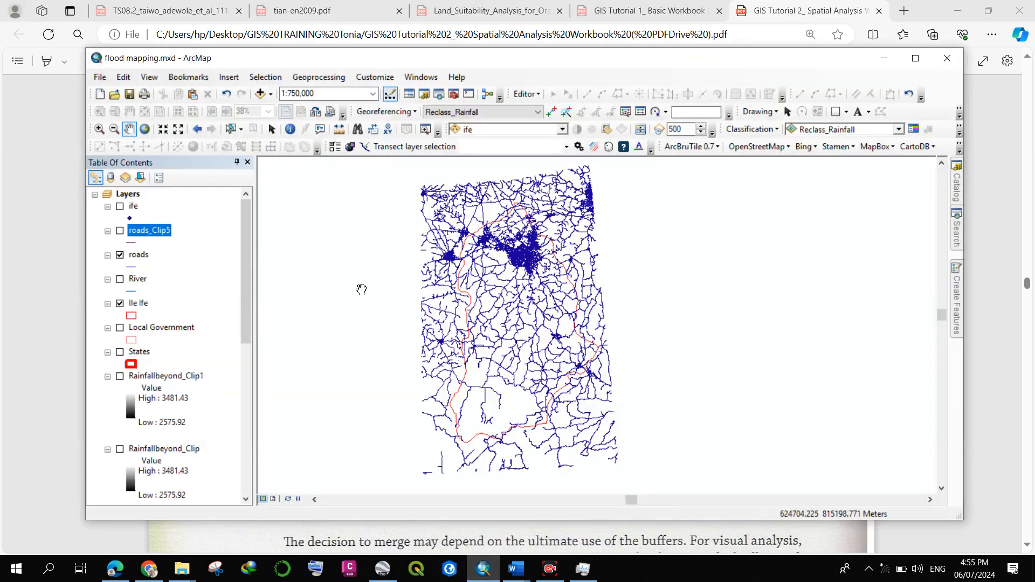
pyautogui.click(265, 77)
pyautogui.click(294, 104)
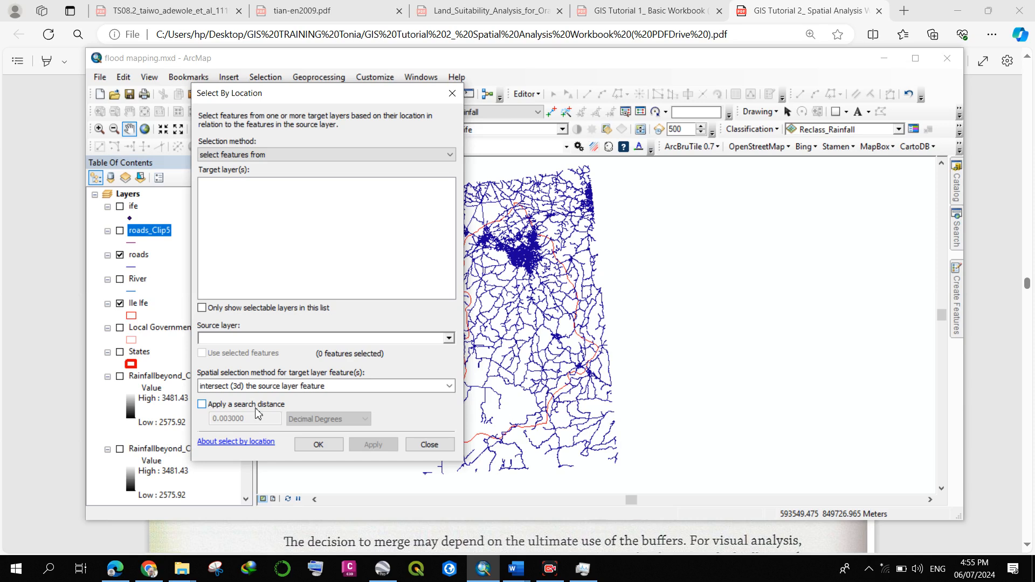
pyautogui.click(300, 157)
pyautogui.click(299, 156)
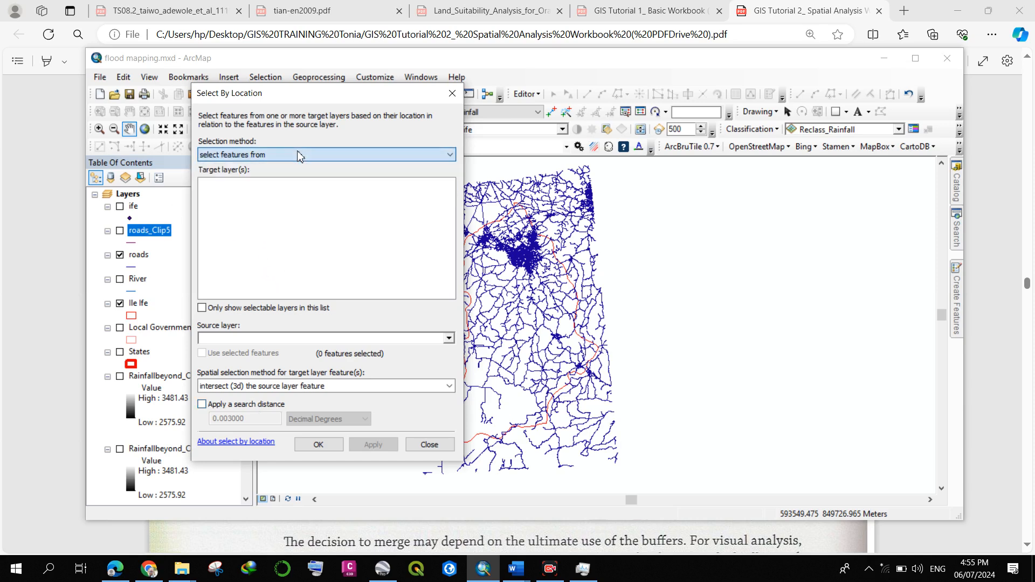
pyautogui.click(451, 93)
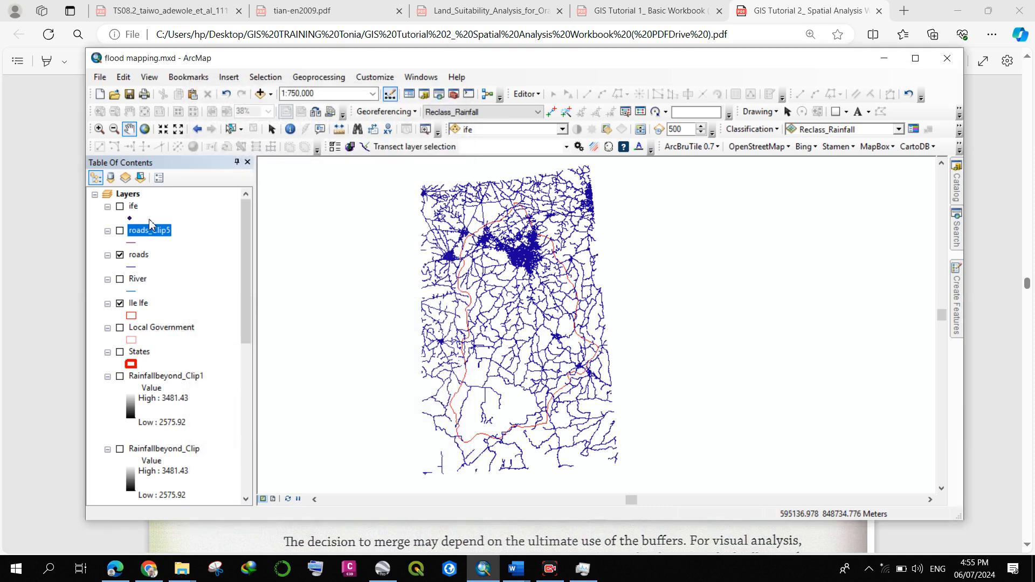
pyautogui.click(120, 230)
pyautogui.click(265, 77)
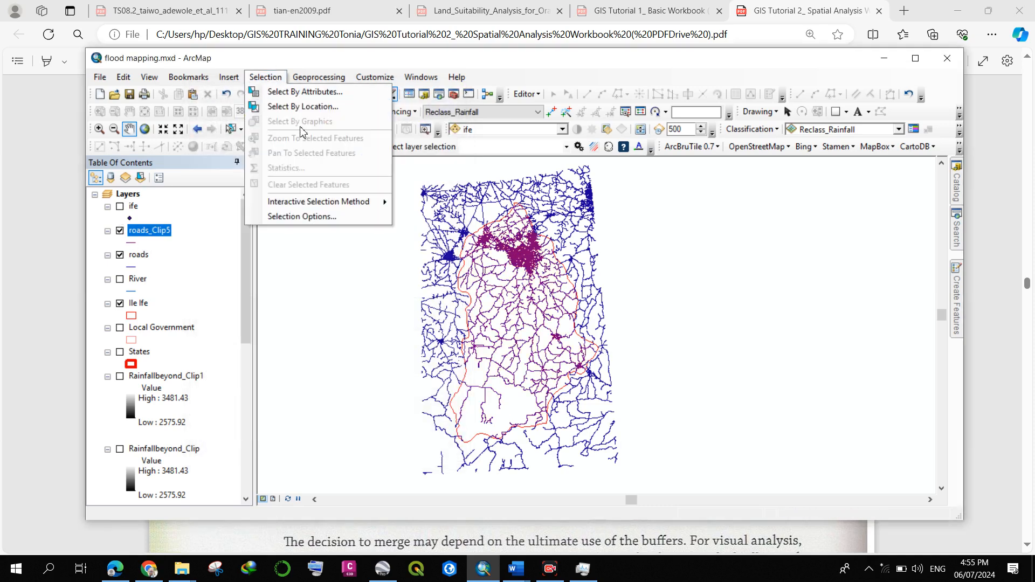
pyautogui.click(312, 107)
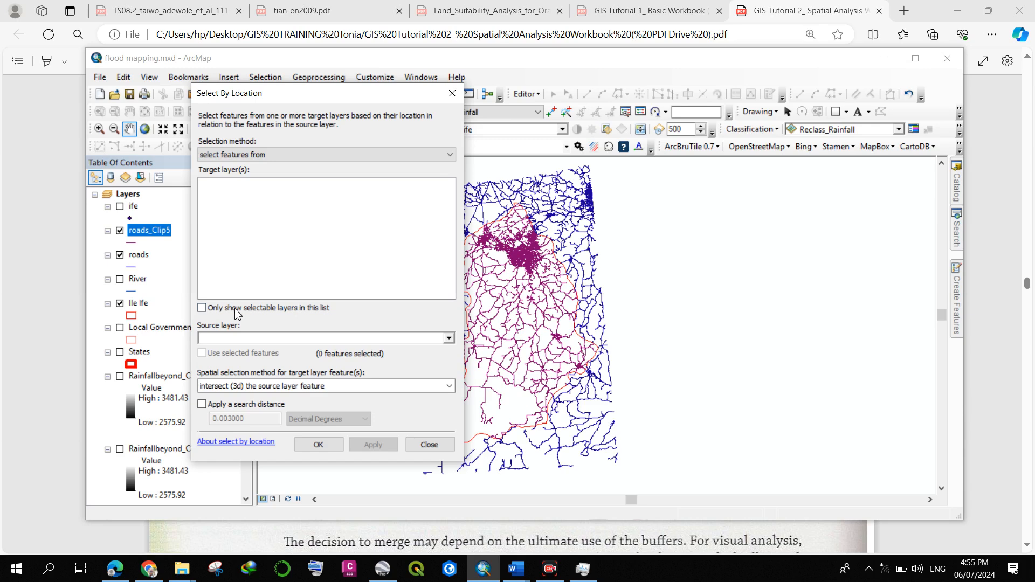
pyautogui.click(452, 94)
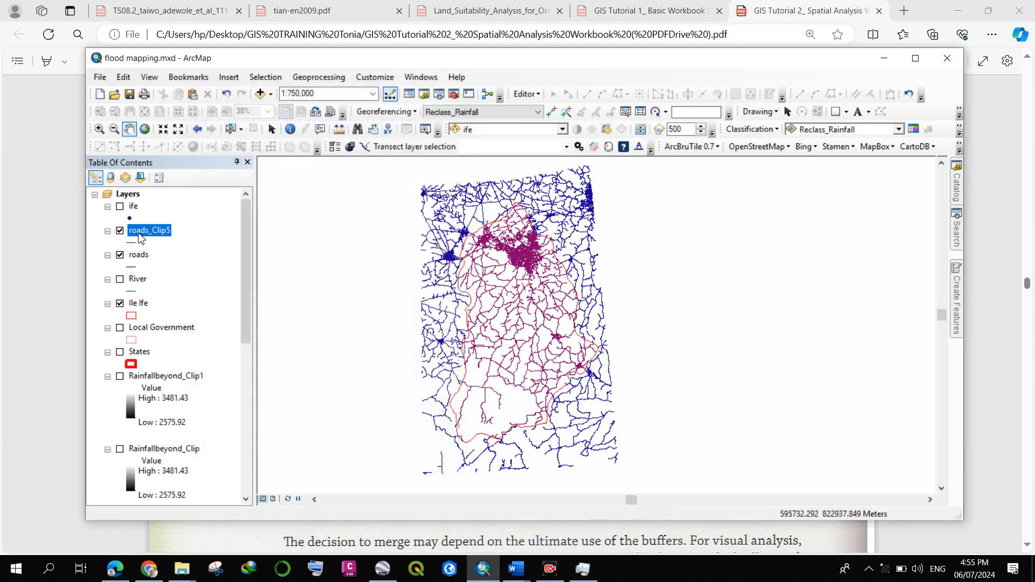
# Step: Remove the roads_Clip5 layer from the map
pyautogui.rightClick(140, 238)
pyautogui.click(190, 256)
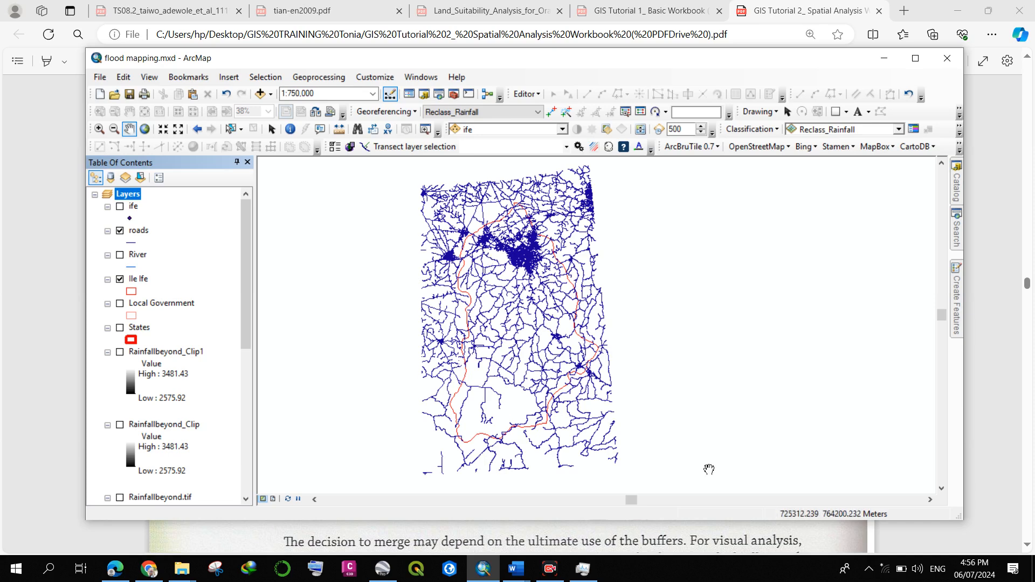
# Step: Switch to the GIS Tutorial 2 workbook PDF and browse forward to Tutorial 5-5 on multiple buffer zones
pyautogui.click(114, 575)
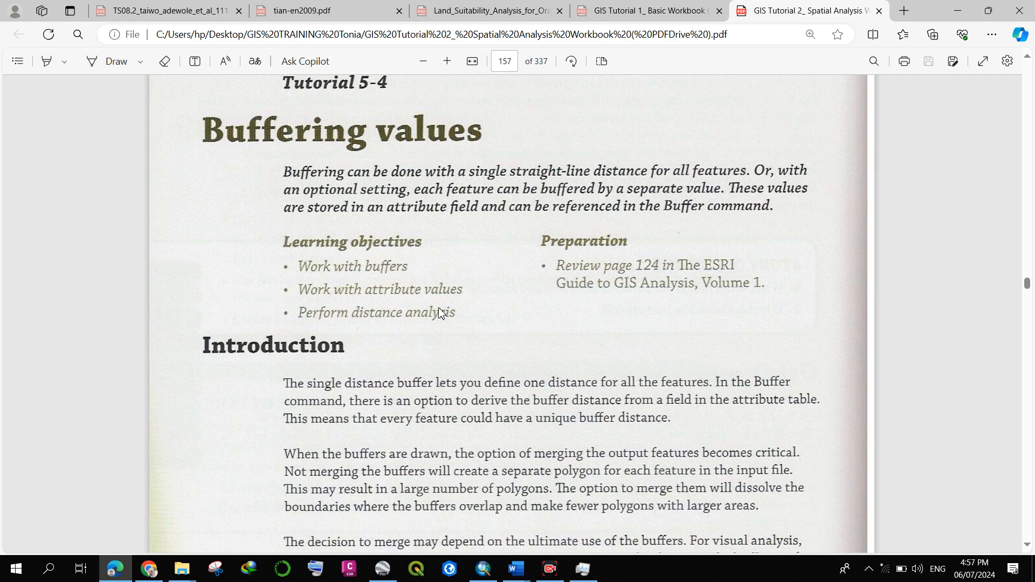
pyautogui.scroll(-15, 422, 356)
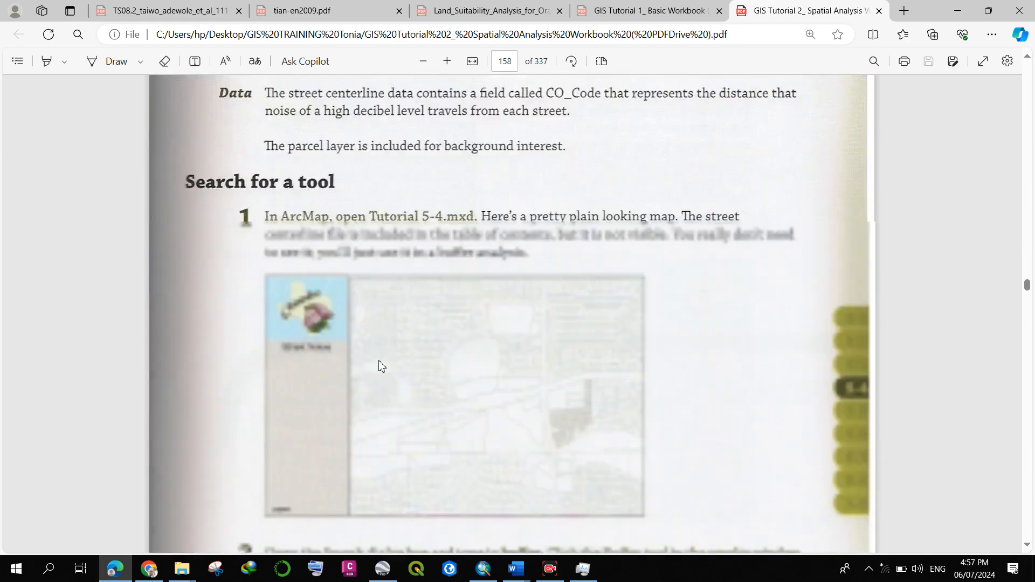
pyautogui.scroll(-20, 381, 366)
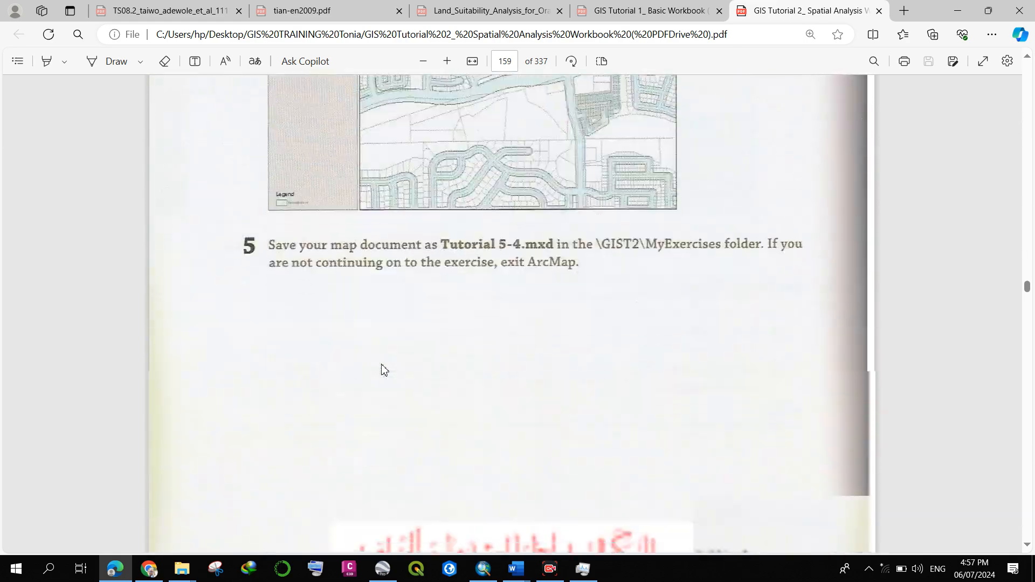
pyautogui.scroll(-20, 384, 370)
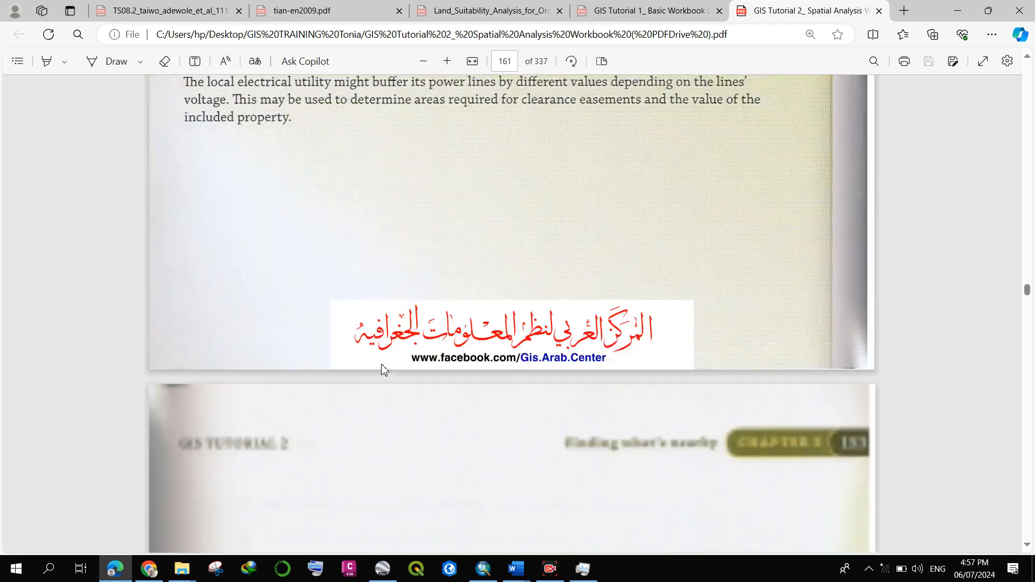
pyautogui.scroll(-10, 382, 369)
pyautogui.scroll(3, 323, 253)
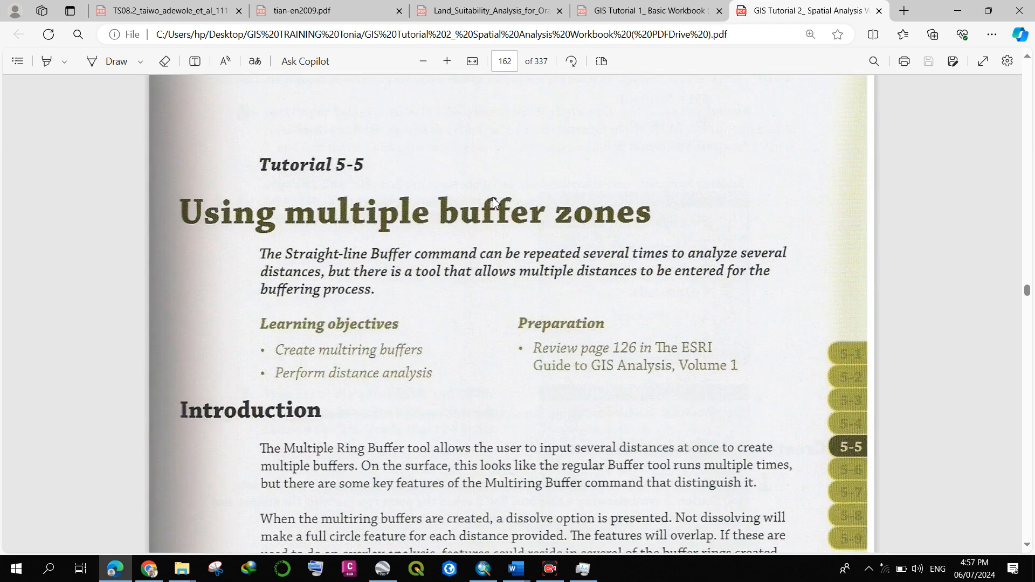